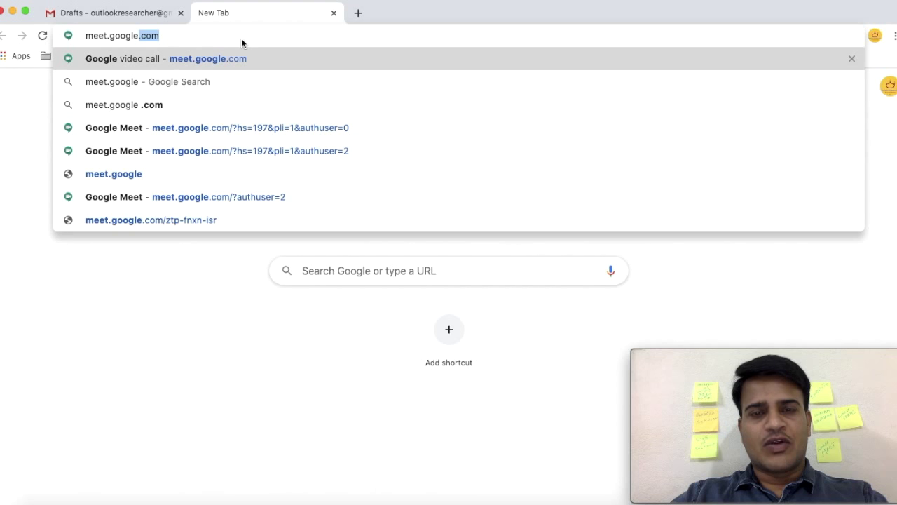
# Load meet.google.com in the new Chrome tab.
pyautogui.write('.com')
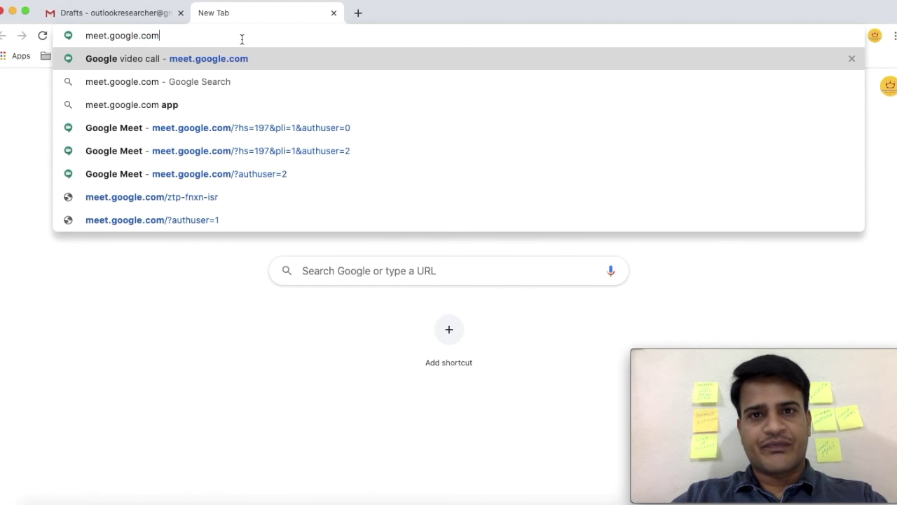
pyautogui.press('Return')
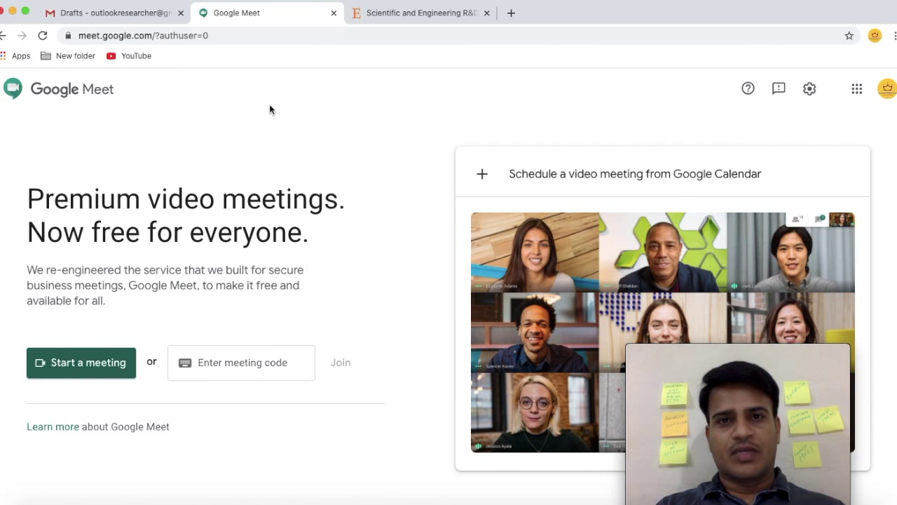
# From the Gmail tab, launch Google Meet through the Google apps grid.
pyautogui.click(120, 17)
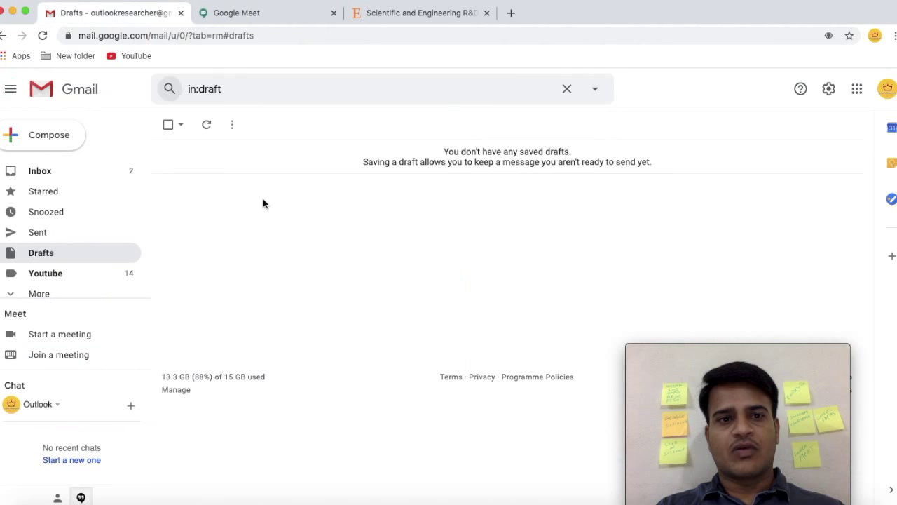
pyautogui.click(857, 89)
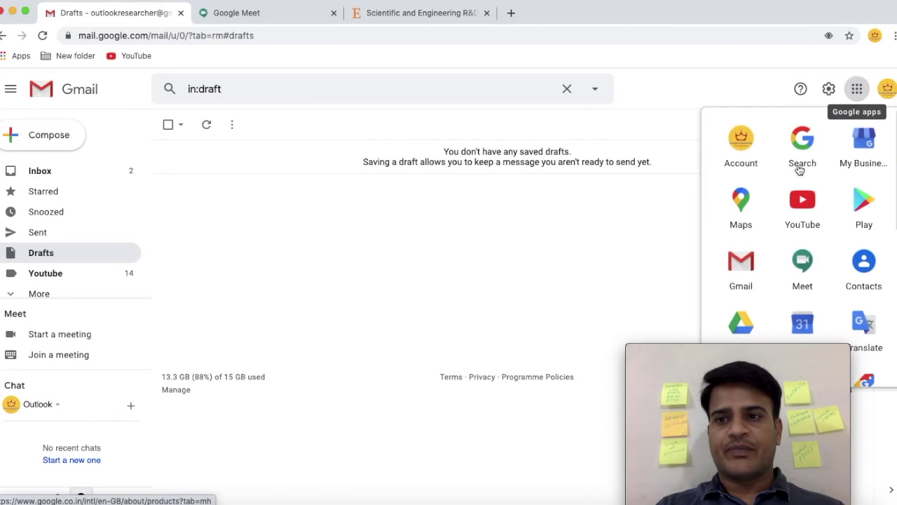
pyautogui.click(802, 266)
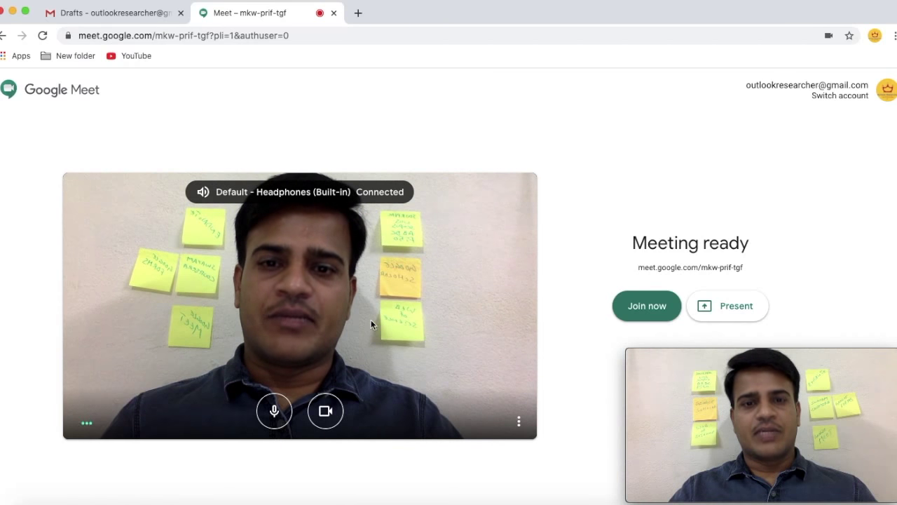
# Join the new meeting with microphone and camera off, then copy its joining info.
pyautogui.click(275, 410)
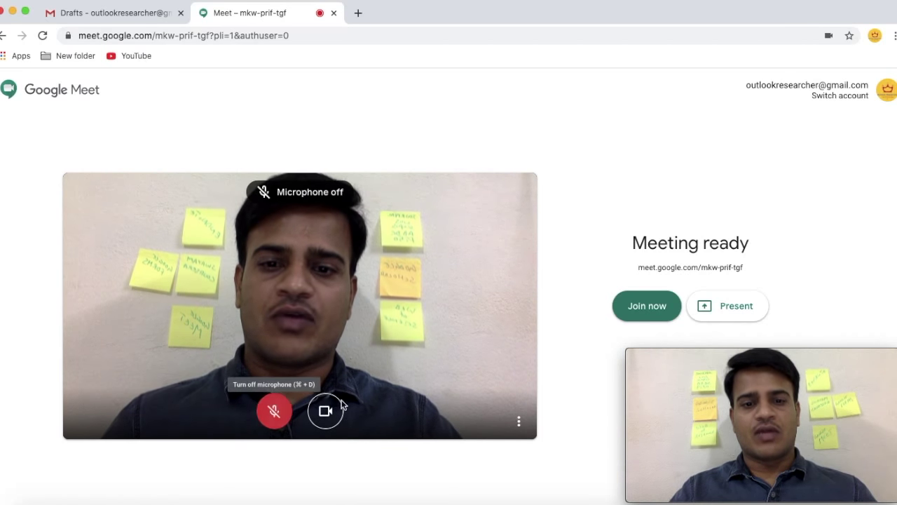
pyautogui.click(334, 409)
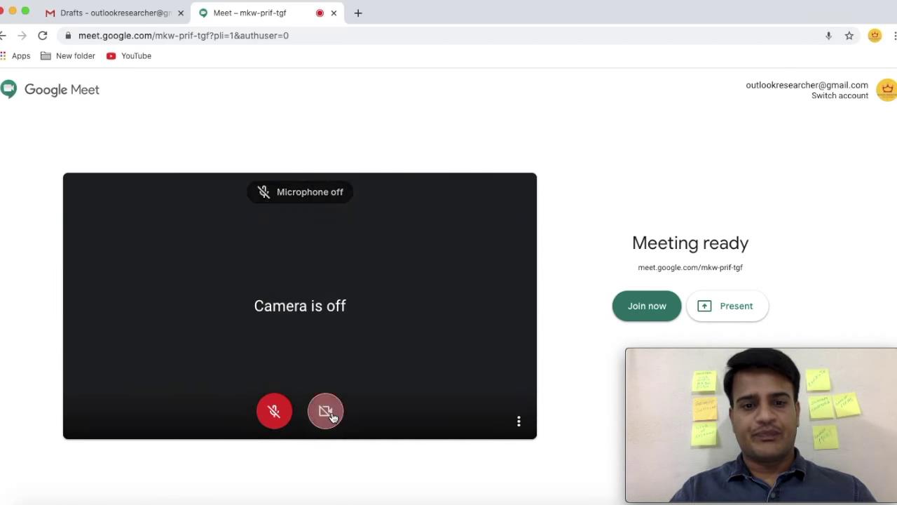
pyautogui.click(652, 312)
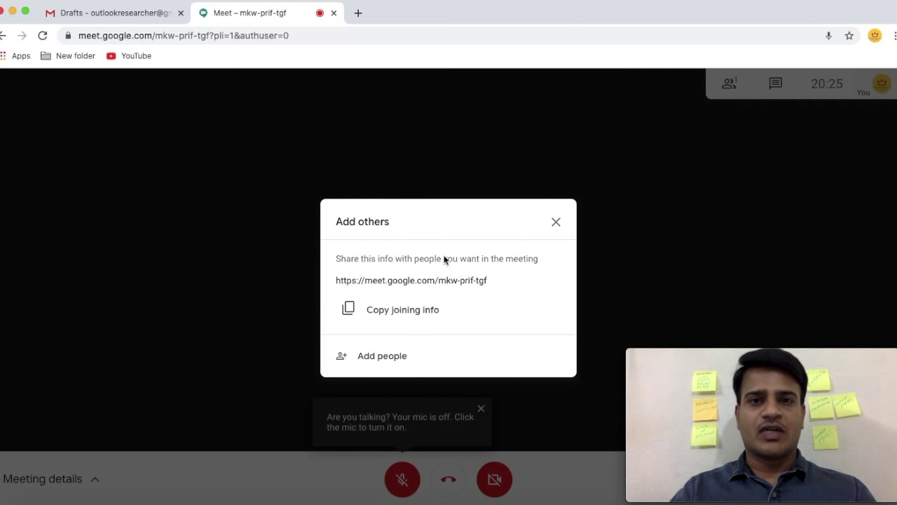
pyautogui.click(397, 317)
# Close the sharing dialog and invite the guest by pasting their e-mail into Add people.
pyautogui.click(556, 223)
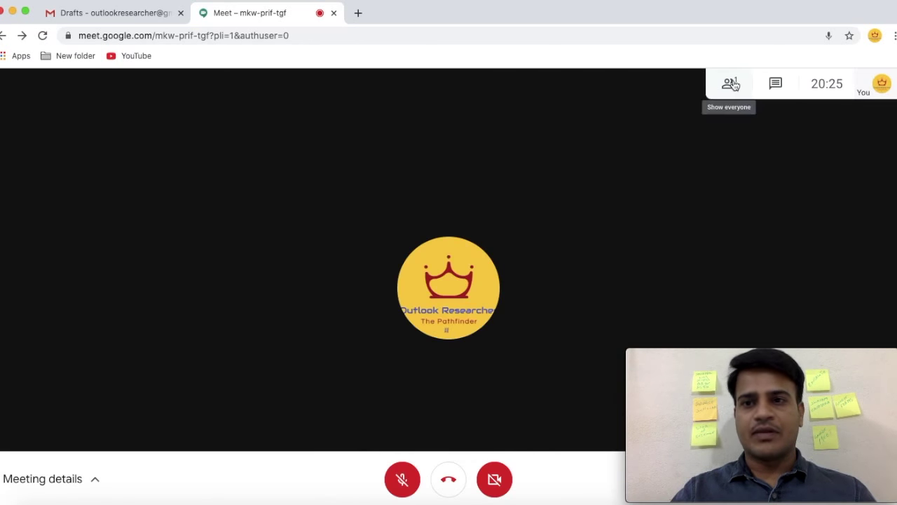
pyautogui.click(731, 84)
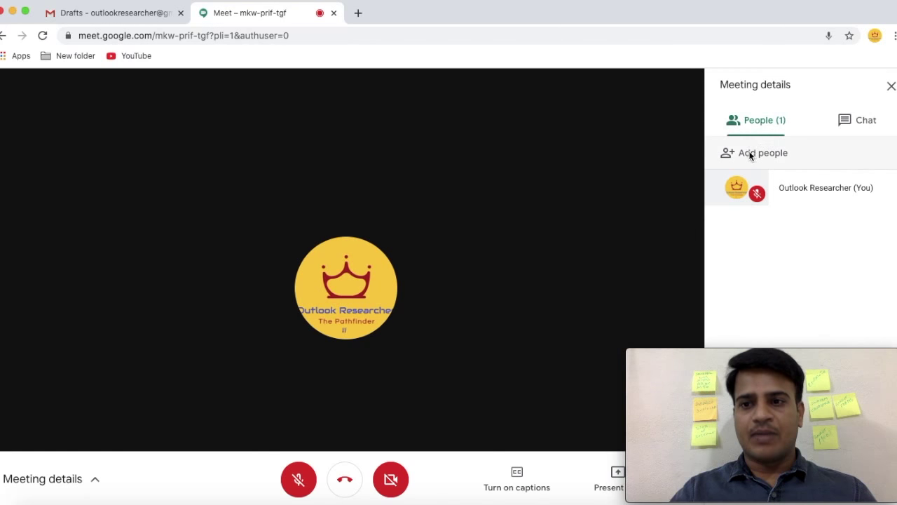
pyautogui.click(751, 154)
pyautogui.press('super+v')
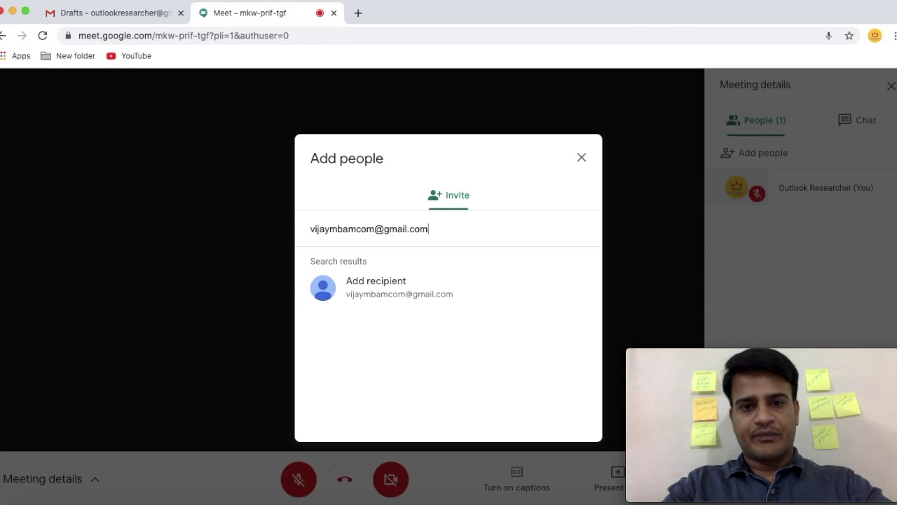
pyautogui.click(411, 283)
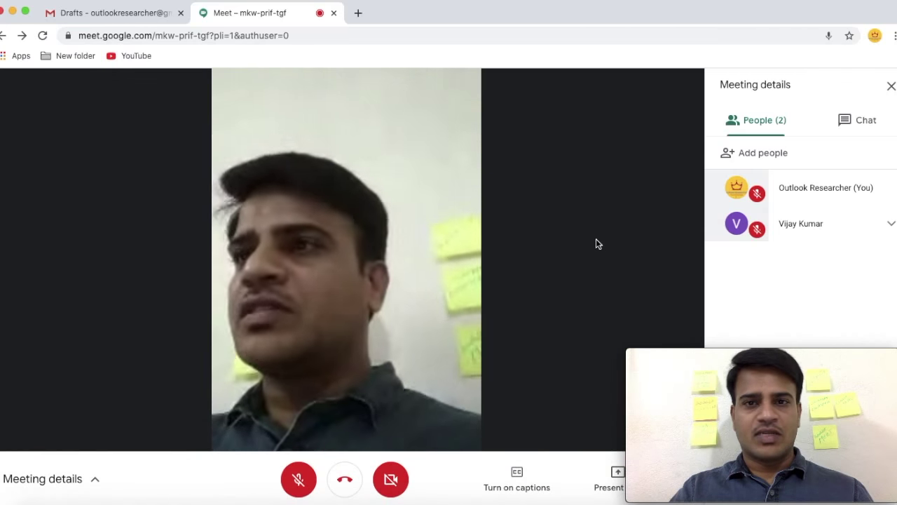
pyautogui.click(891, 224)
# Change the meeting layout to Tiled from More options > Change layout.
pyautogui.click(825, 220)
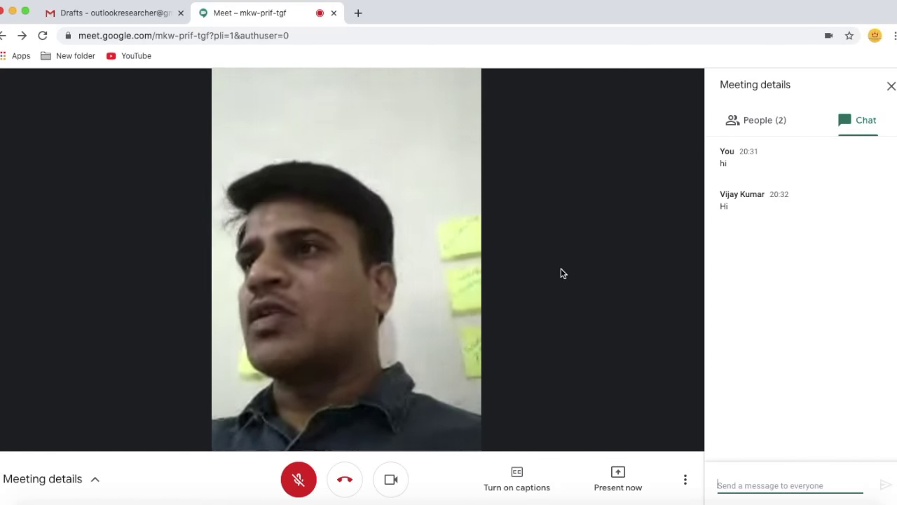
pyautogui.click(685, 479)
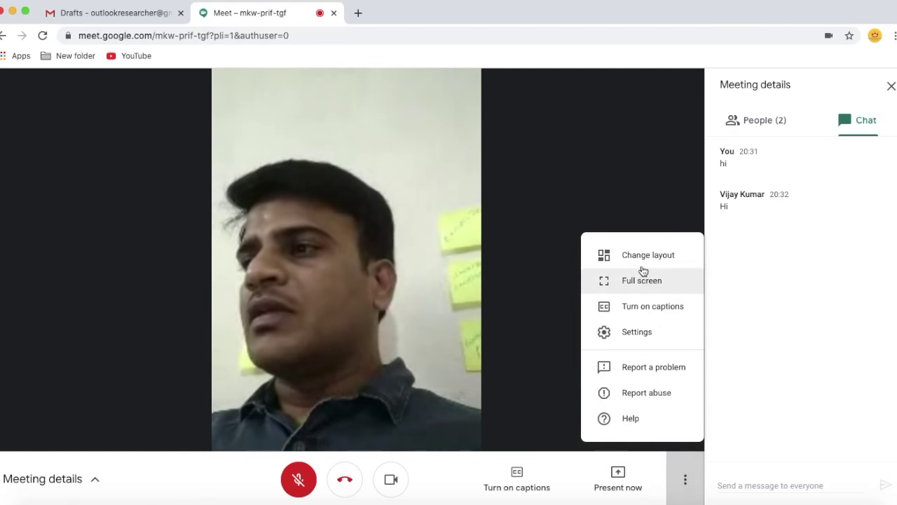
pyautogui.click(640, 257)
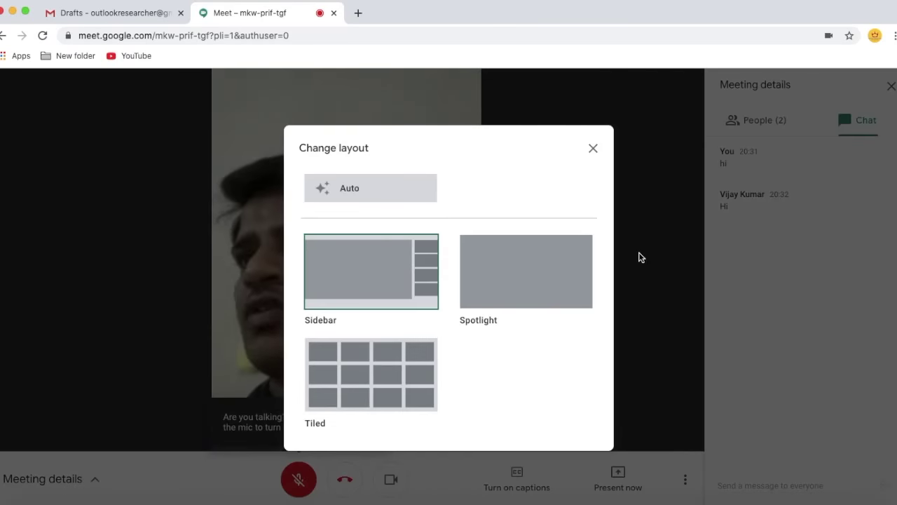
pyautogui.click(373, 369)
pyautogui.click(220, 333)
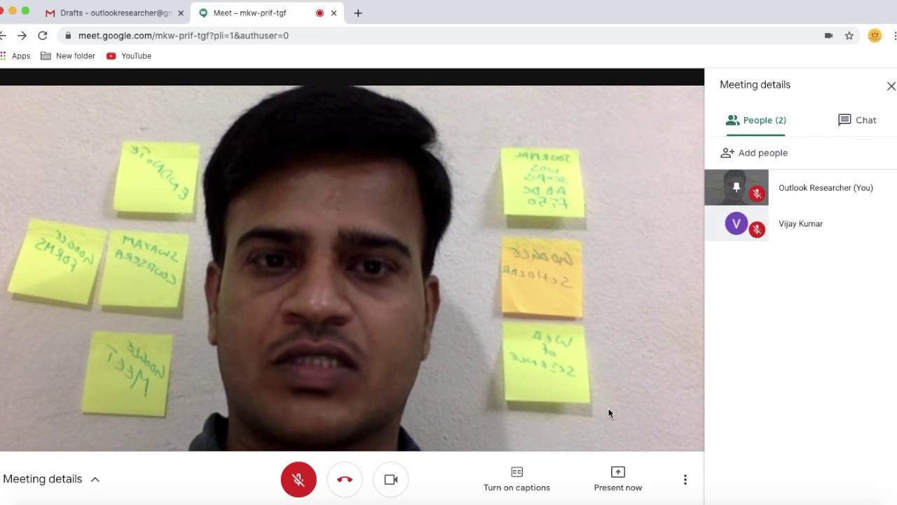
pyautogui.click(621, 481)
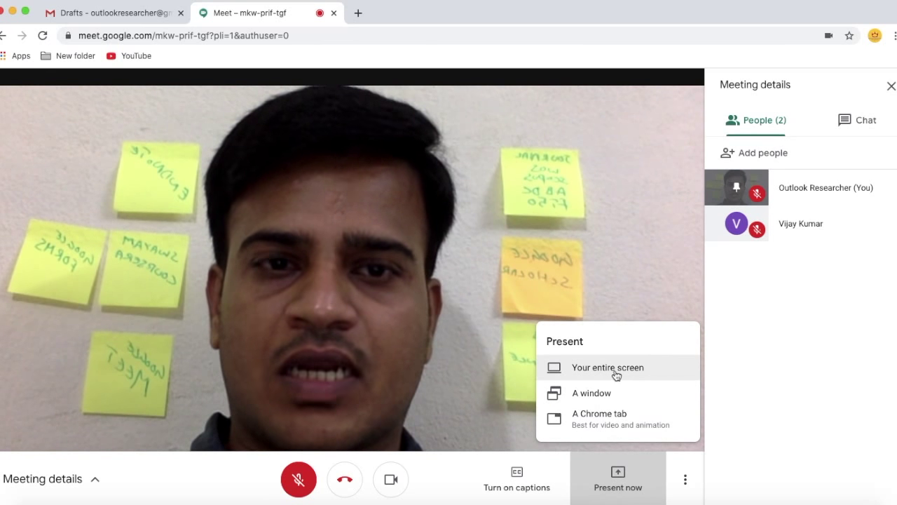
# Present your entire screen and show the presentation in the main view.
pyautogui.click(610, 369)
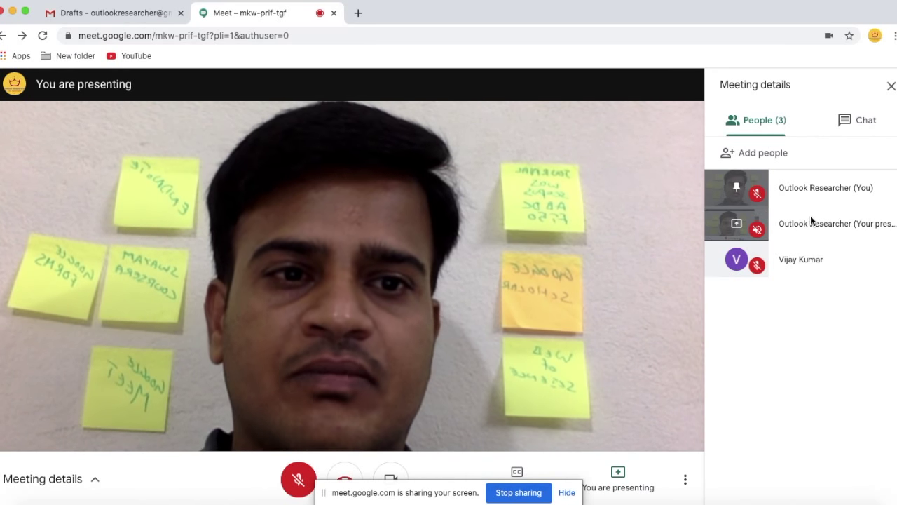
pyautogui.click(731, 223)
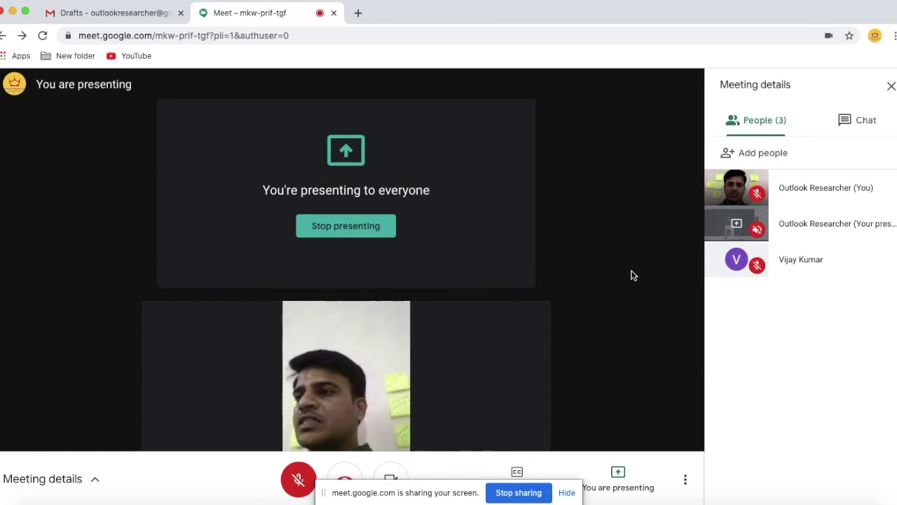
pyautogui.click(357, 14)
# Load the pasted Elsevier Novel Coronavirus Information Center link and scroll through the Elsevier pages.
pyautogui.hotkey('ctrl', 'v')
pyautogui.press('Return')
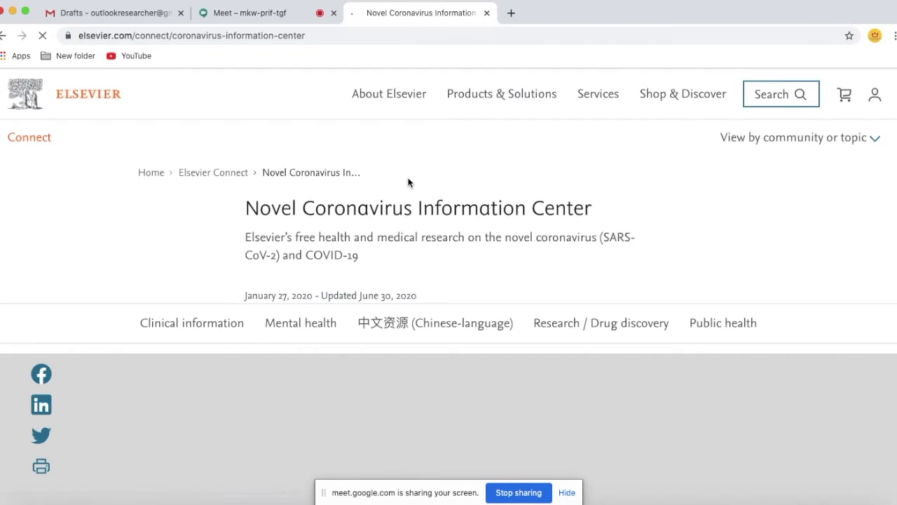
pyautogui.scroll(-6, 381, 119)
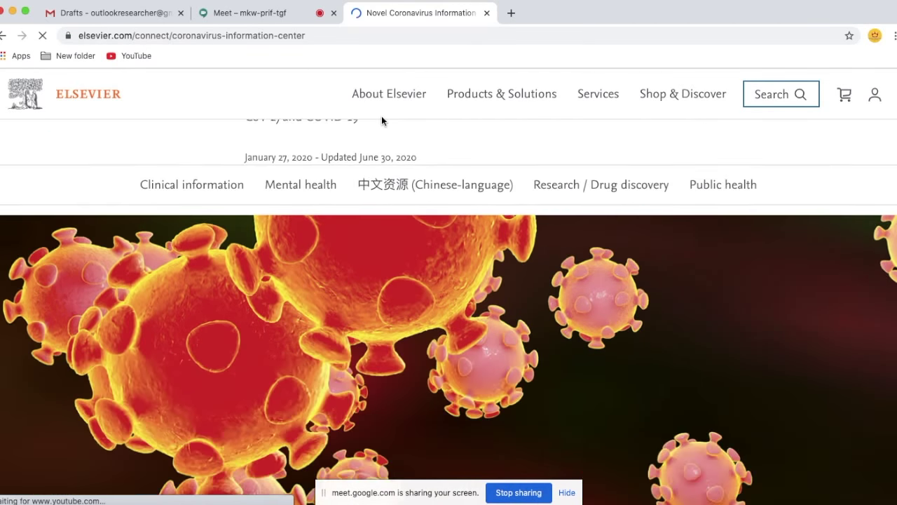
pyautogui.scroll(6, 382, 120)
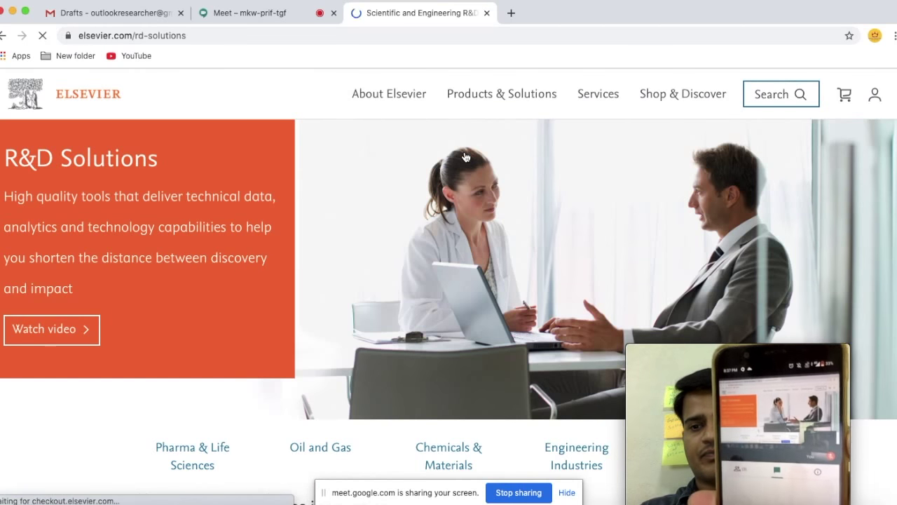
pyautogui.scroll(-5, 495, 249)
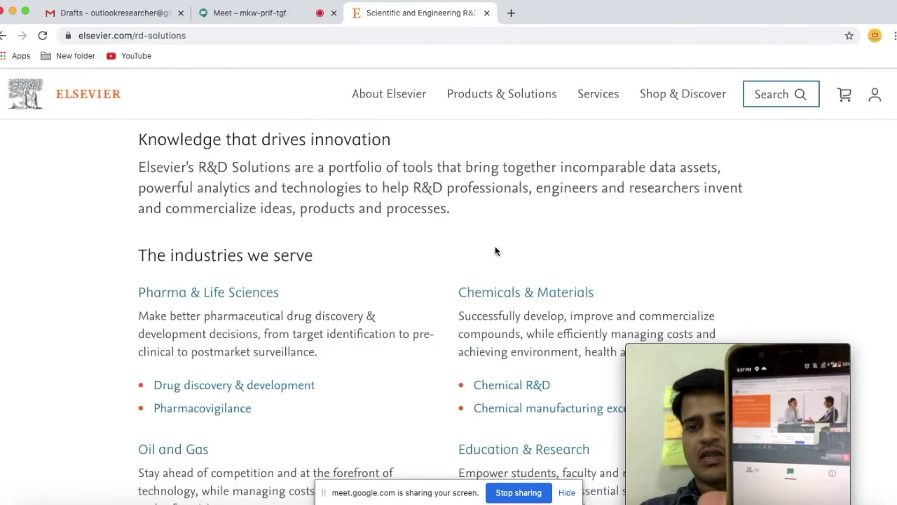
pyautogui.scroll(-8, 494, 251)
pyautogui.scroll(8, 495, 251)
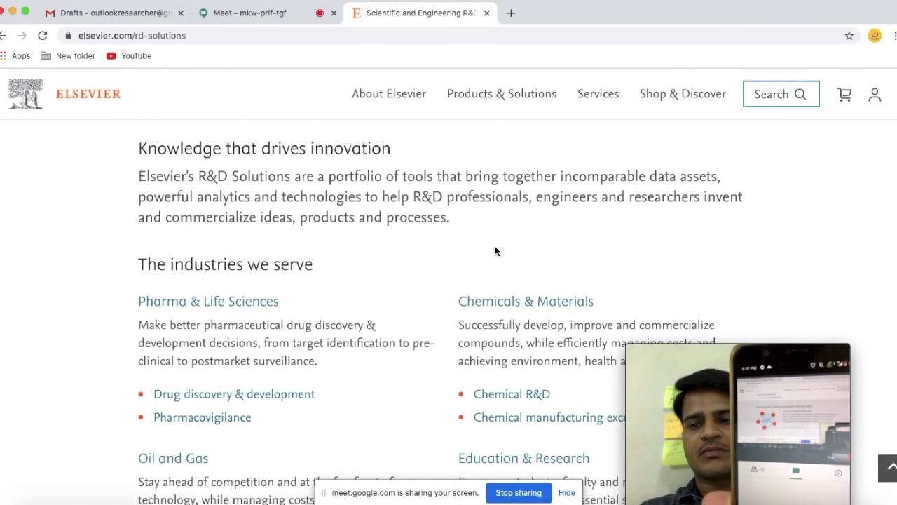
pyautogui.scroll(6, 495, 251)
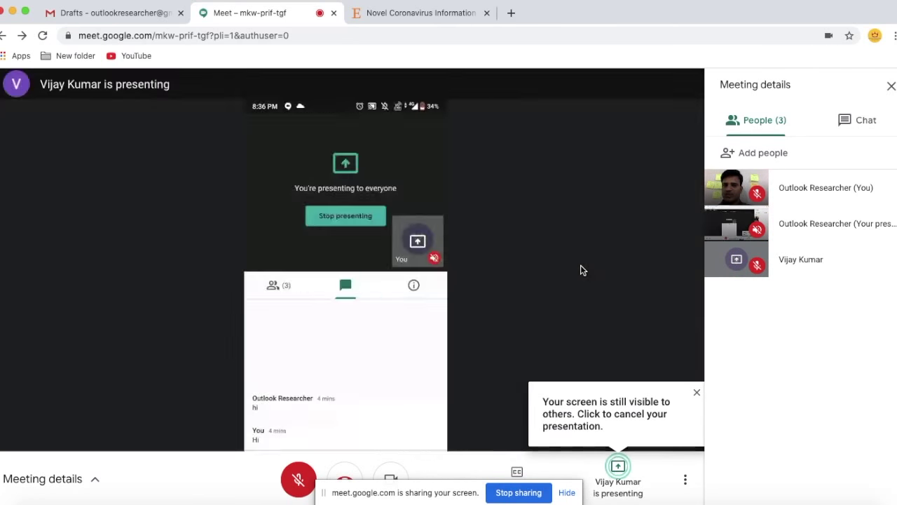
# Take over as main presenter again, then view and close the meeting's joining details.
pyautogui.moveTo(376, 226)
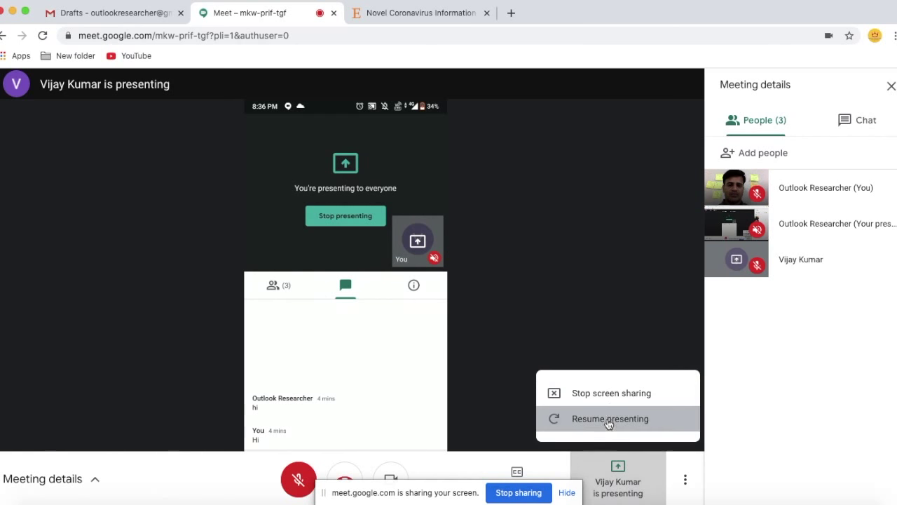
pyautogui.click(610, 419)
pyautogui.click(517, 312)
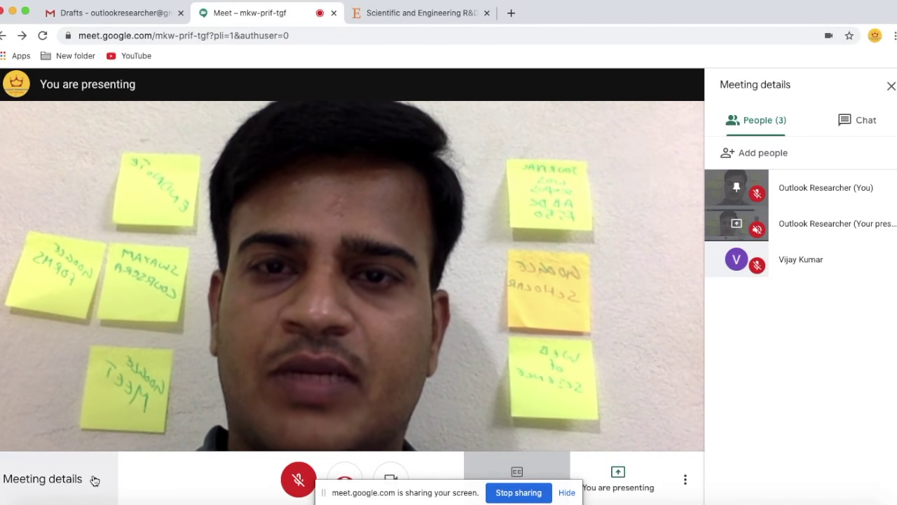
pyautogui.click(95, 480)
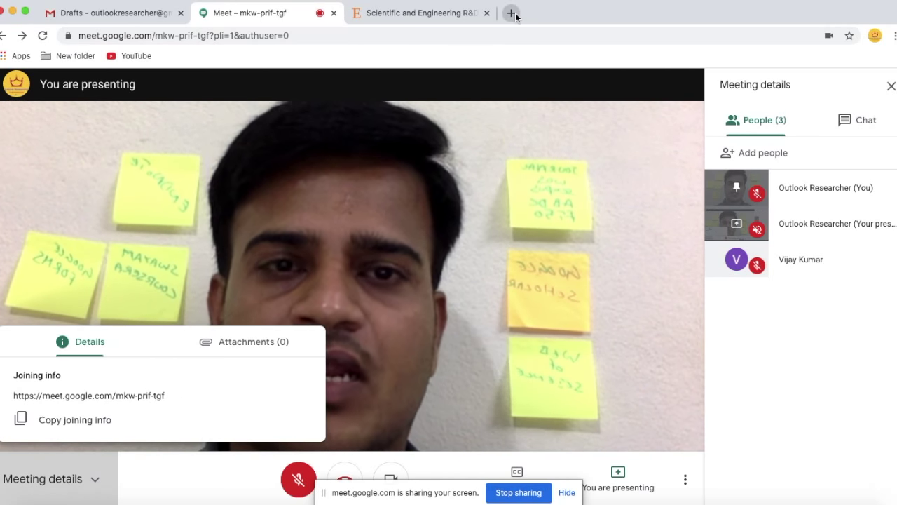
pyautogui.click(278, 295)
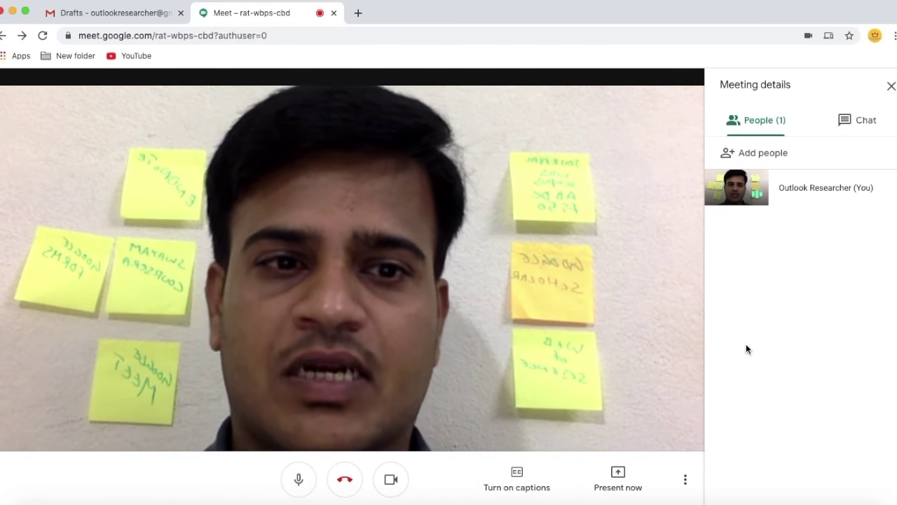
# Switch to the Gmail Drafts tab with the blank New Message window.
pyautogui.click(134, 14)
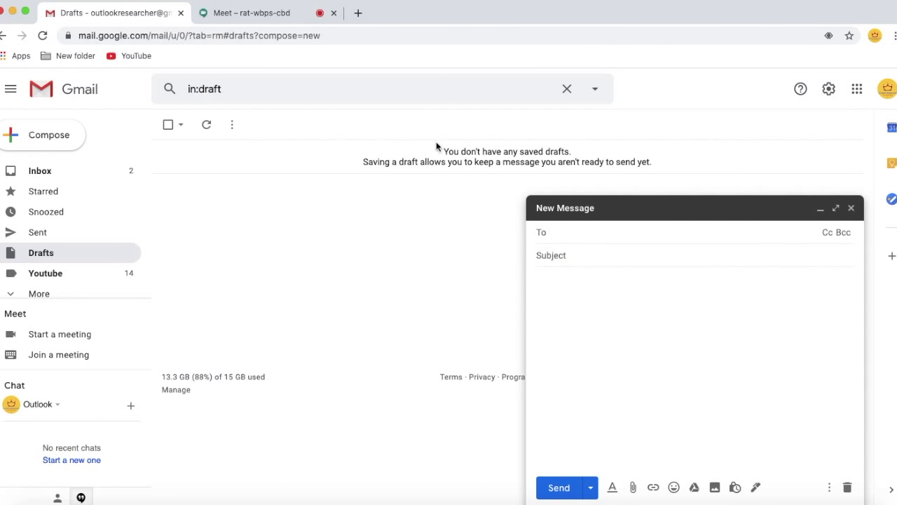
pyautogui.click(244, 14)
pyautogui.click(221, 35)
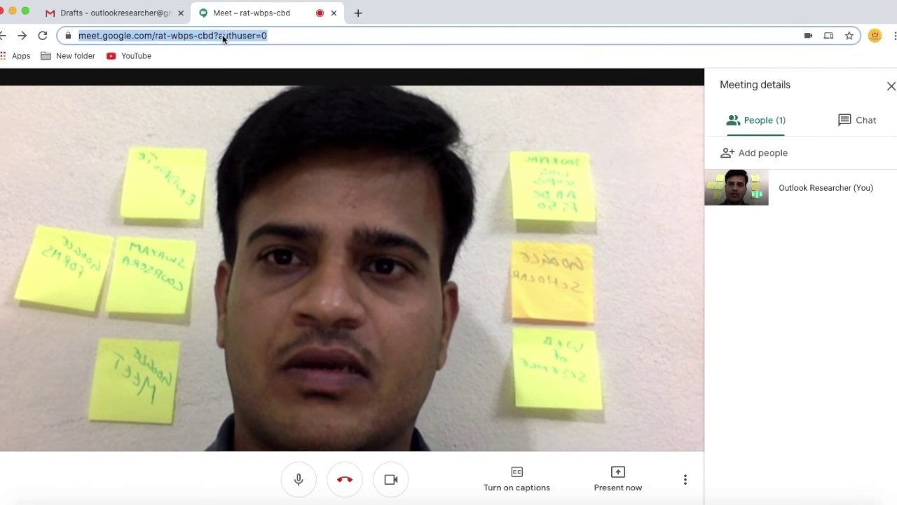
pyautogui.rightClick(222, 35)
pyautogui.click(297, 133)
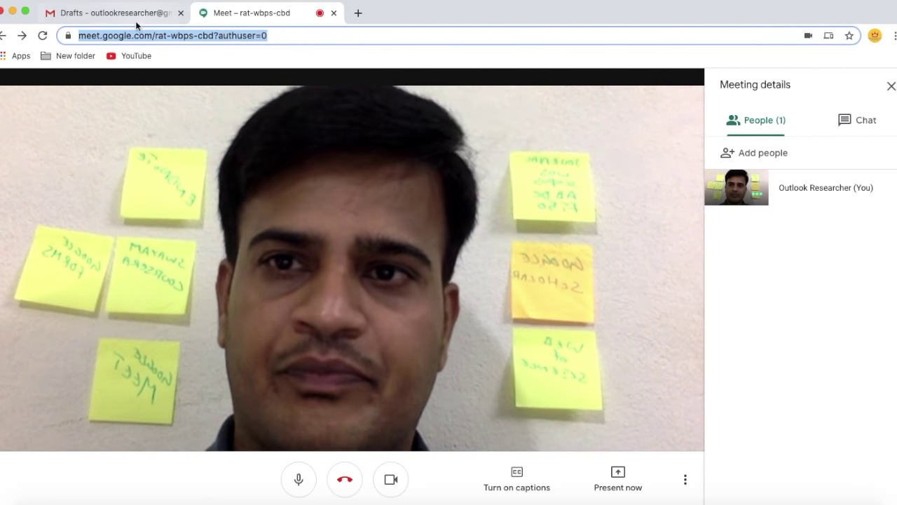
pyautogui.click(137, 24)
pyautogui.click(604, 307)
pyautogui.press('super+v')
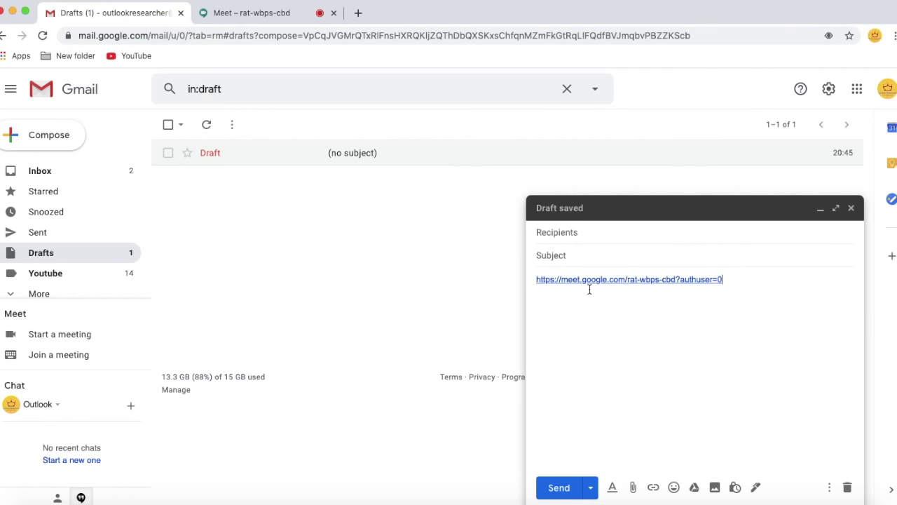
# Open Google Calendar on its own page, showing the week of 5–11 July 2020.
pyautogui.click(240, 13)
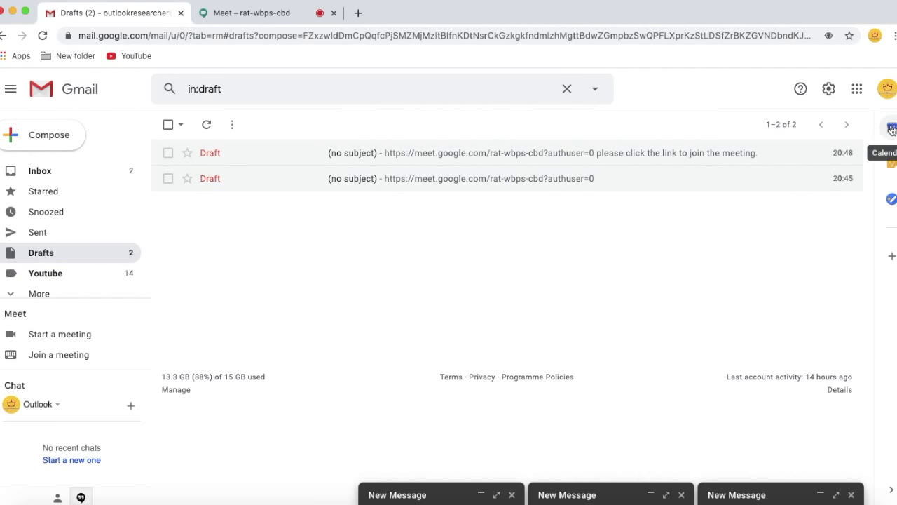
pyautogui.click(891, 129)
pyautogui.click(872, 88)
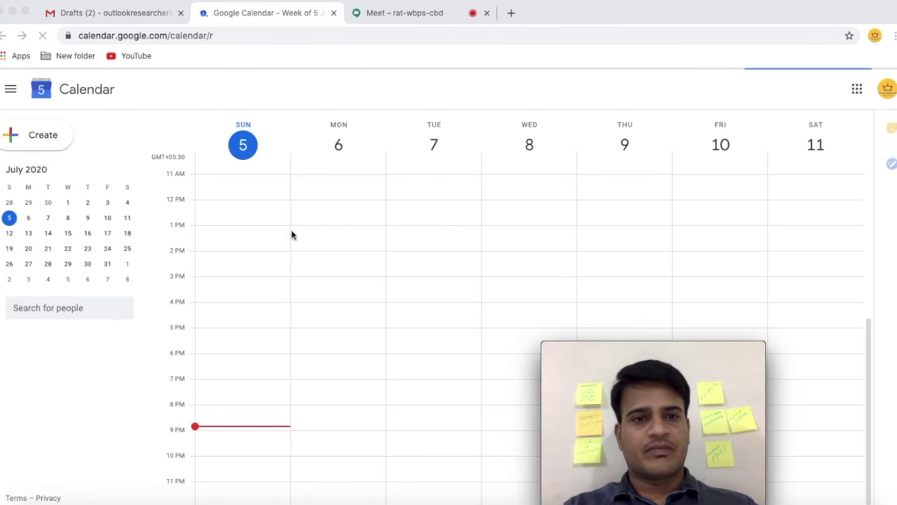
# Open a new event's full details page for 5 Jul 2020 starting at 9:00pm.
pyautogui.click(42, 137)
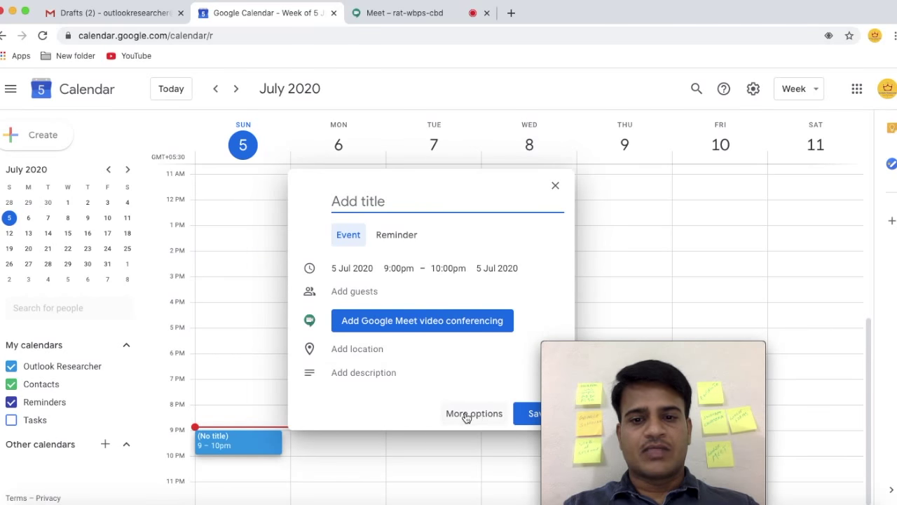
pyautogui.click(475, 414)
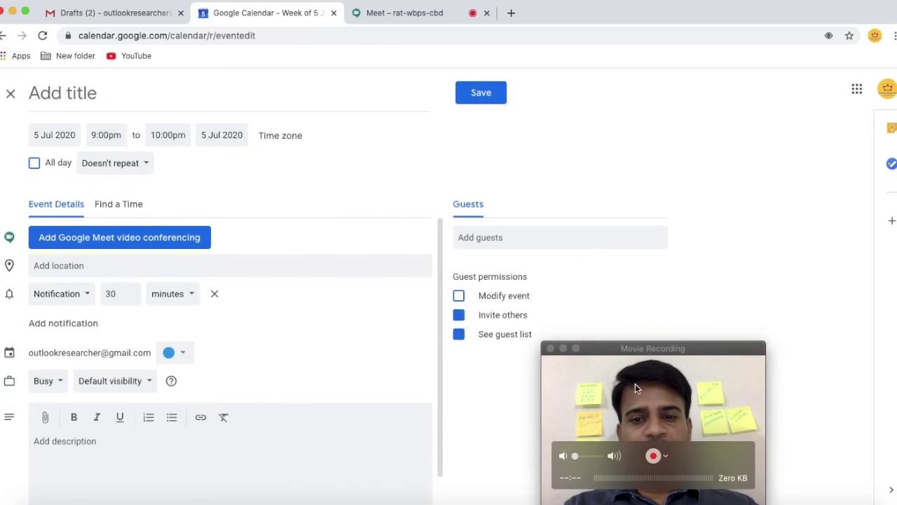
pyautogui.click(117, 104)
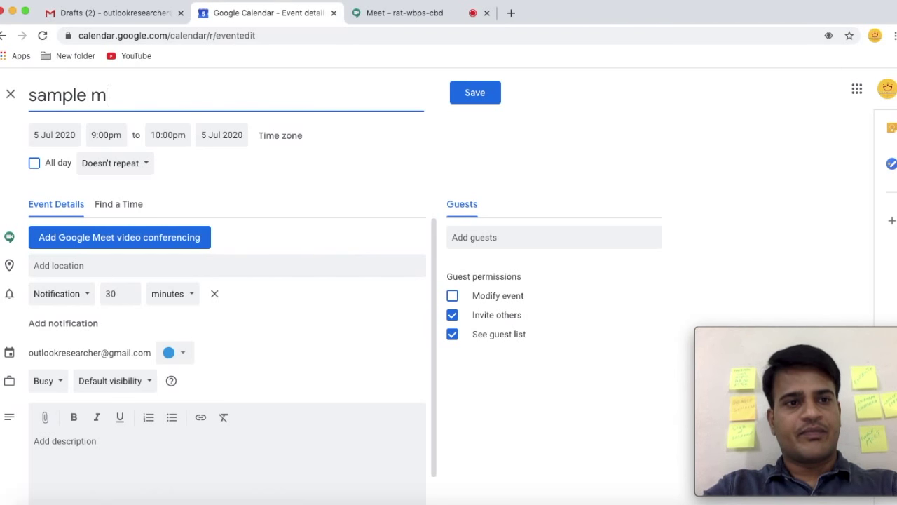
pyautogui.click(49, 135)
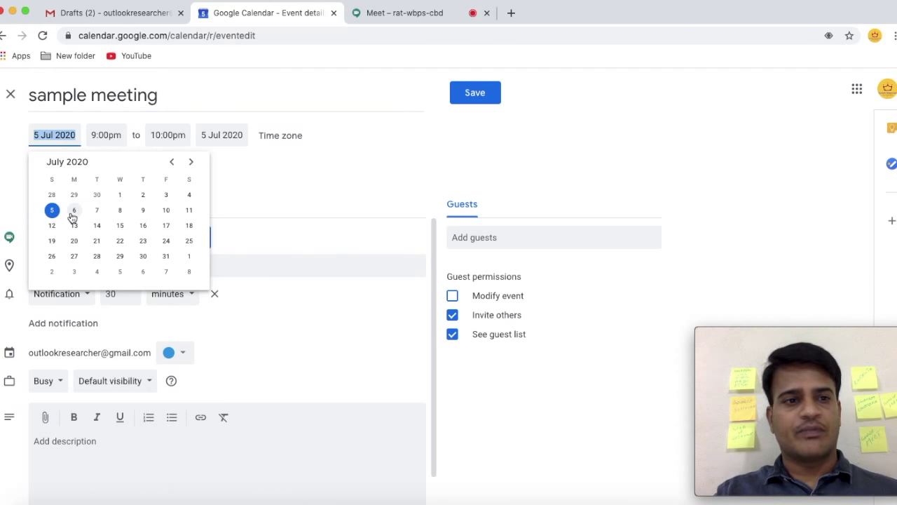
pyautogui.click(49, 211)
pyautogui.click(103, 134)
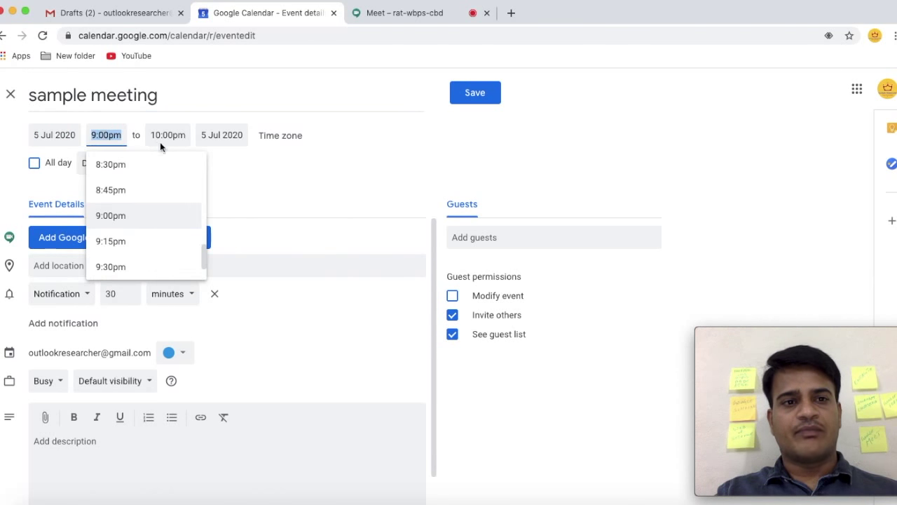
pyautogui.click(112, 215)
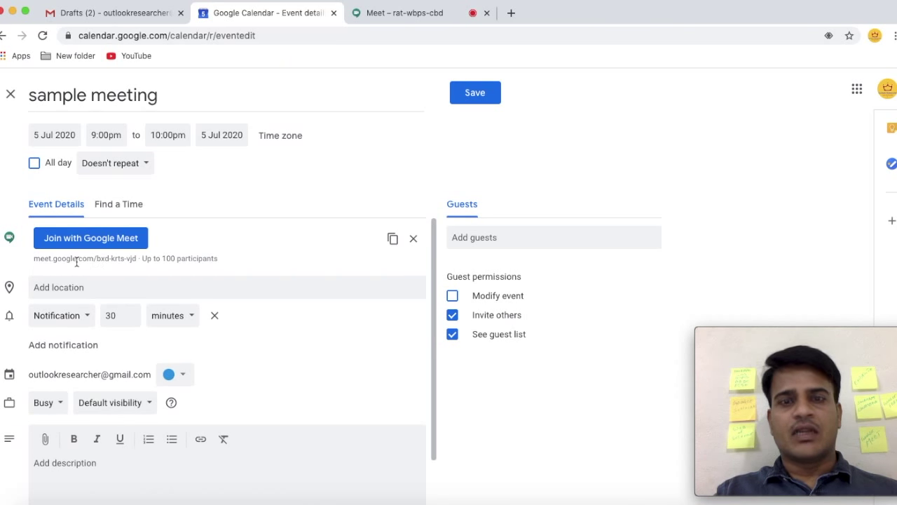
# Set a 10-minute email reminder and add the description 'Workshop on ......'.
pyautogui.moveTo(43, 258); pyautogui.dragTo(223, 261)
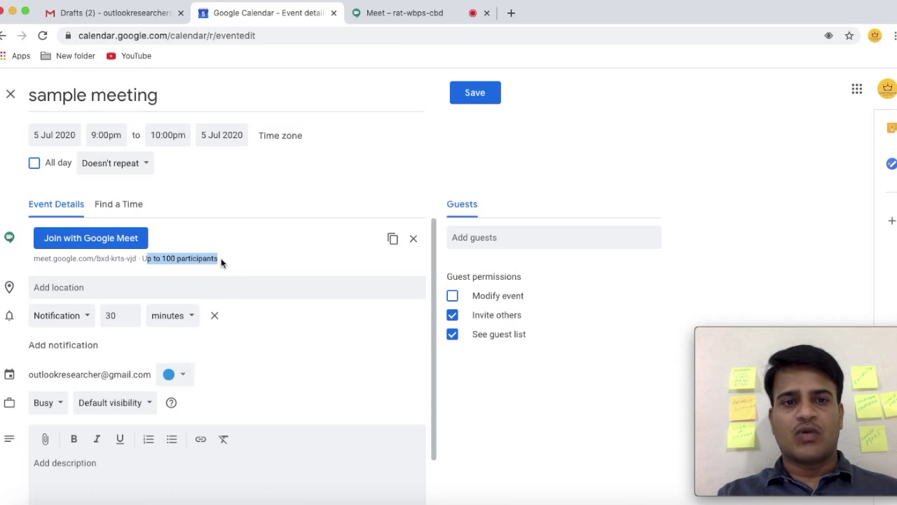
pyautogui.scroll(-2, 70, 259)
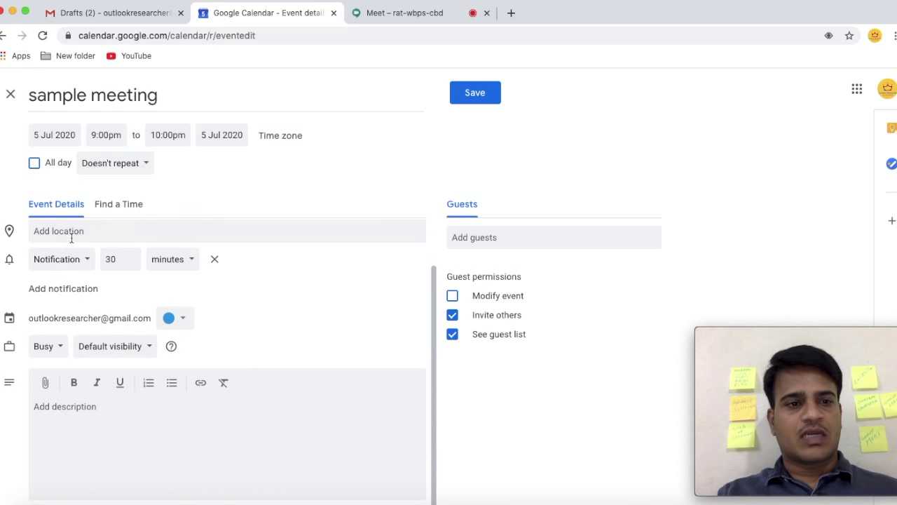
pyautogui.click(49, 268)
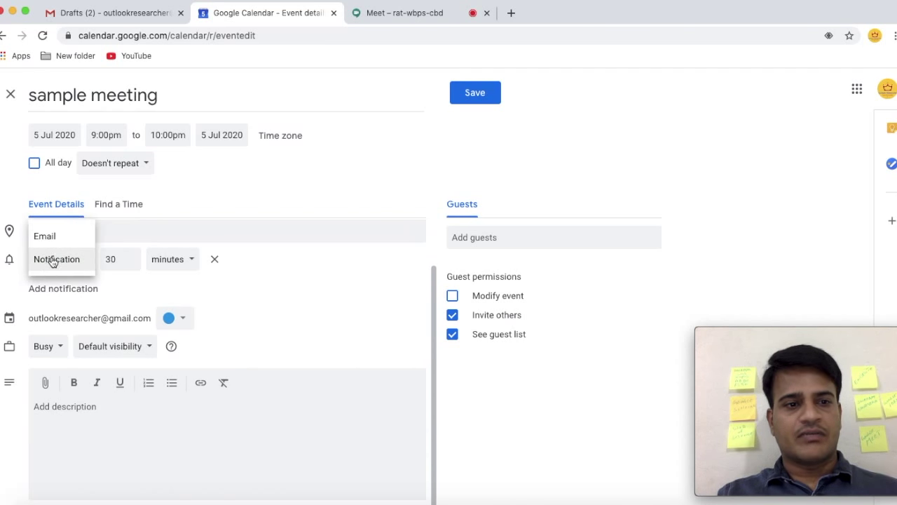
pyautogui.click(60, 238)
pyautogui.doubleClick(91, 258)
pyautogui.write('10')
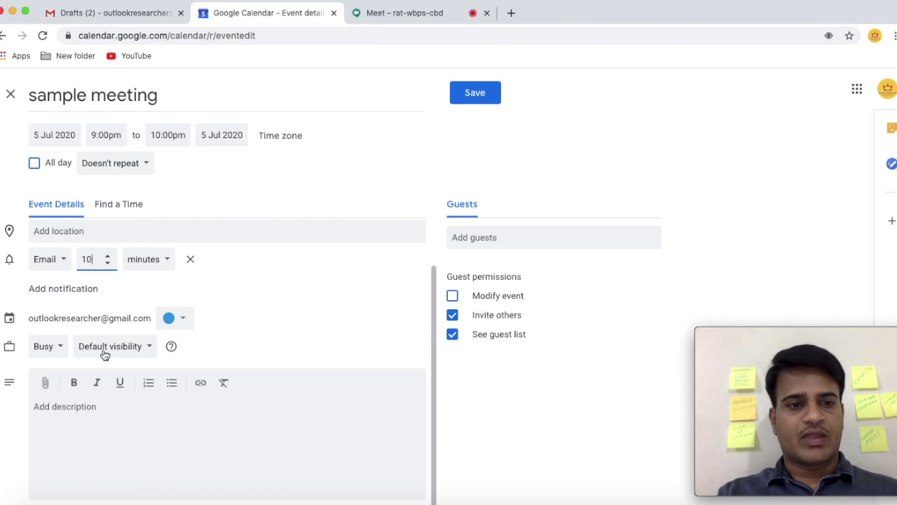
pyautogui.click(60, 406)
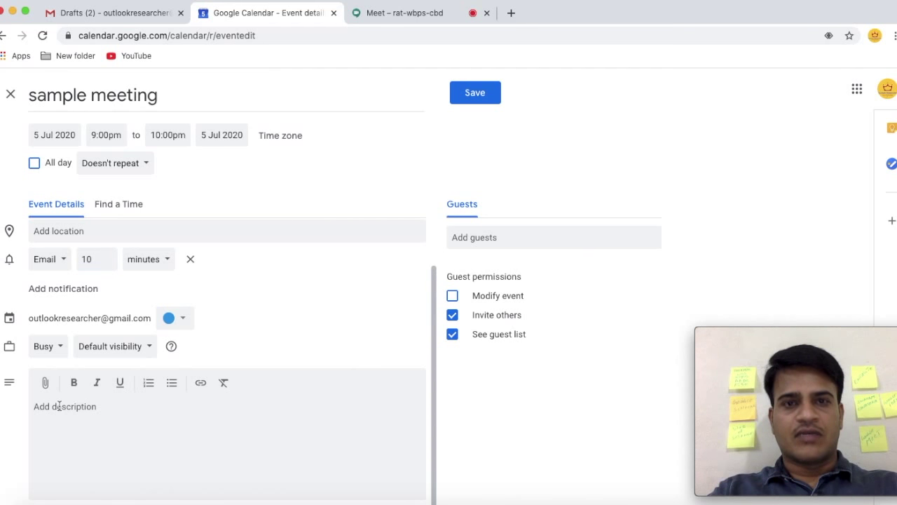
pyautogui.write('Workshop on ')
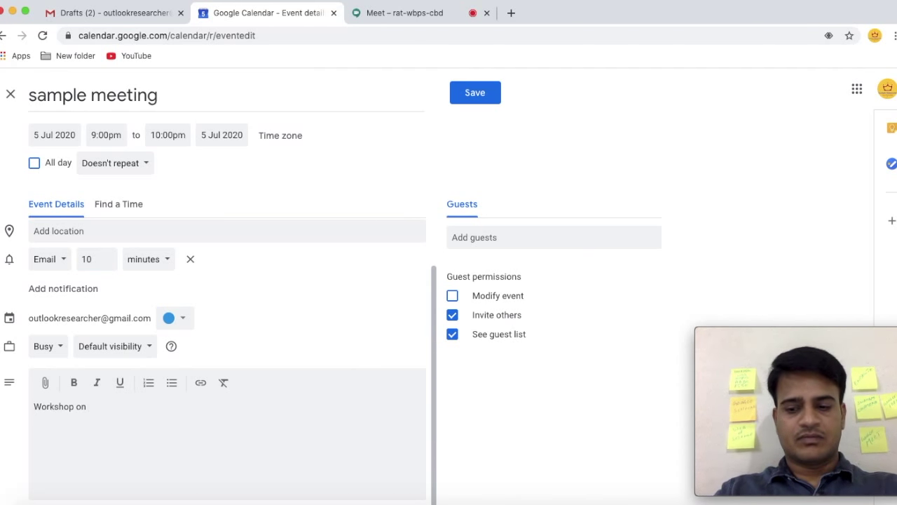
pyautogui.write('........')
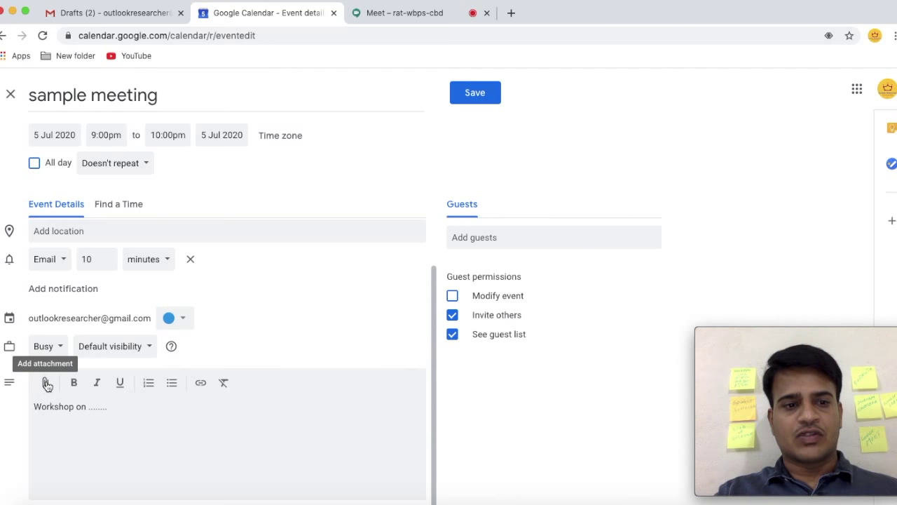
# Add the guest's e-mail, untick invite-others and see-guest-list permissions, and save.
pyautogui.click(502, 239)
pyautogui.press('super+v')
pyautogui.press('Return')
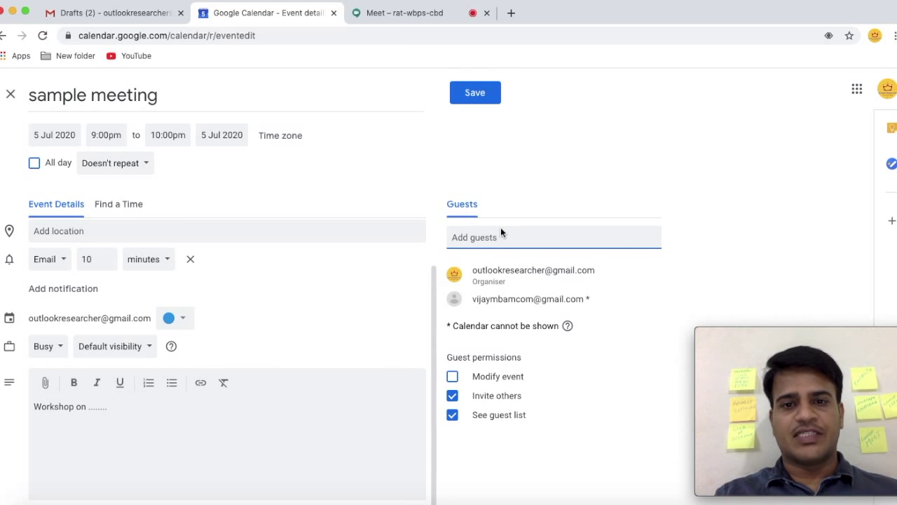
pyautogui.click(453, 397)
pyautogui.click(453, 416)
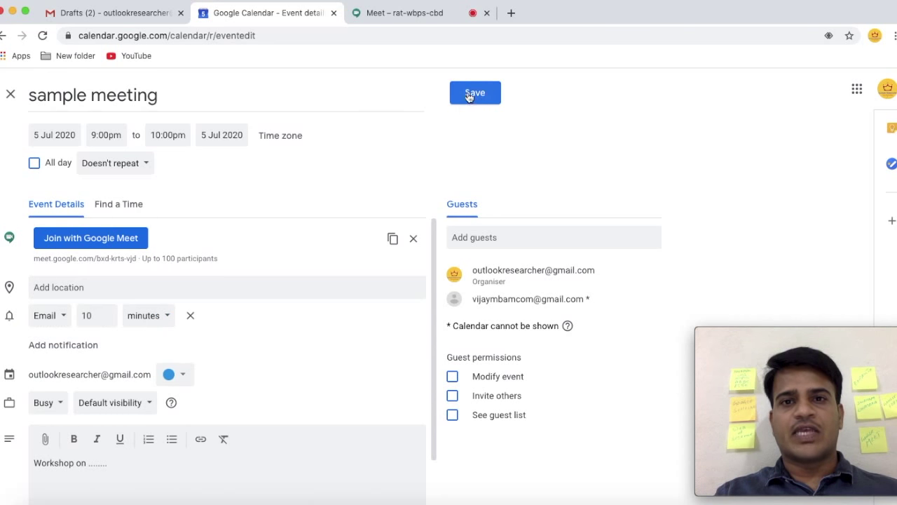
pyautogui.click(473, 93)
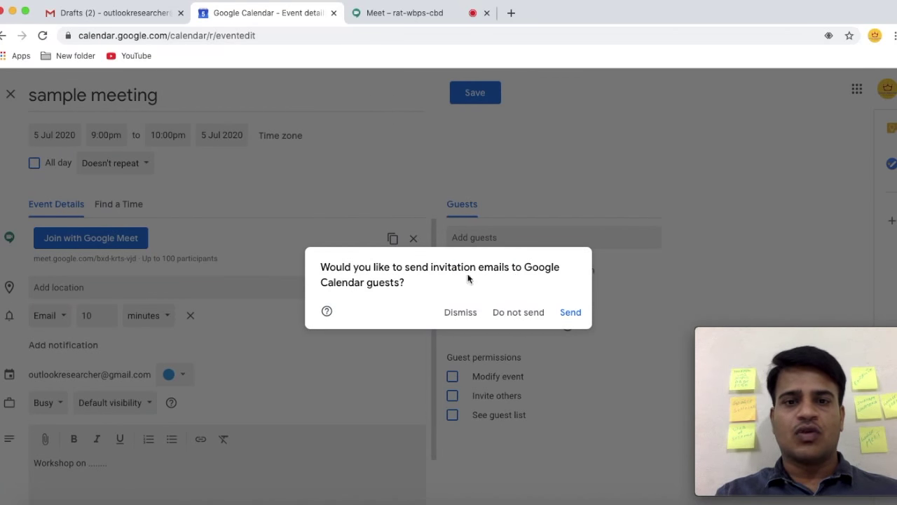
# Send the invitation to the guest and switch to the guest's Gmail inbox.
pyautogui.click(571, 314)
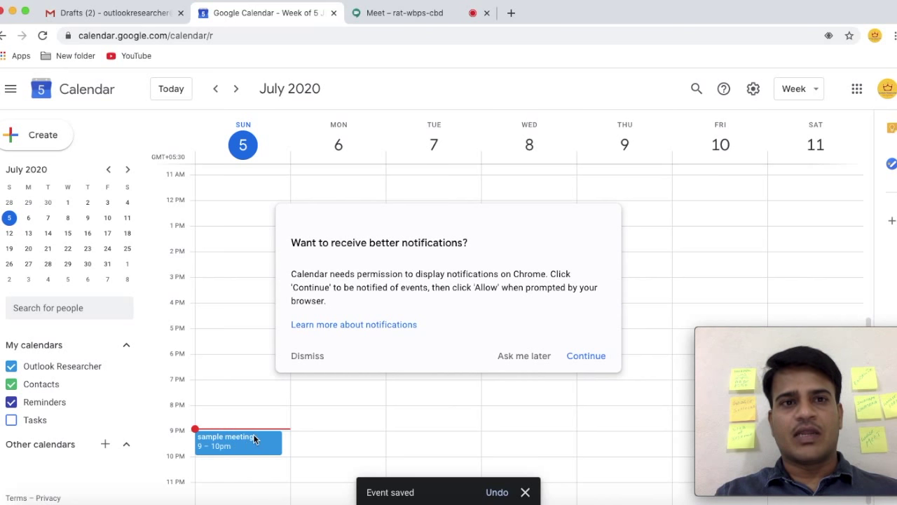
pyautogui.click(511, 13)
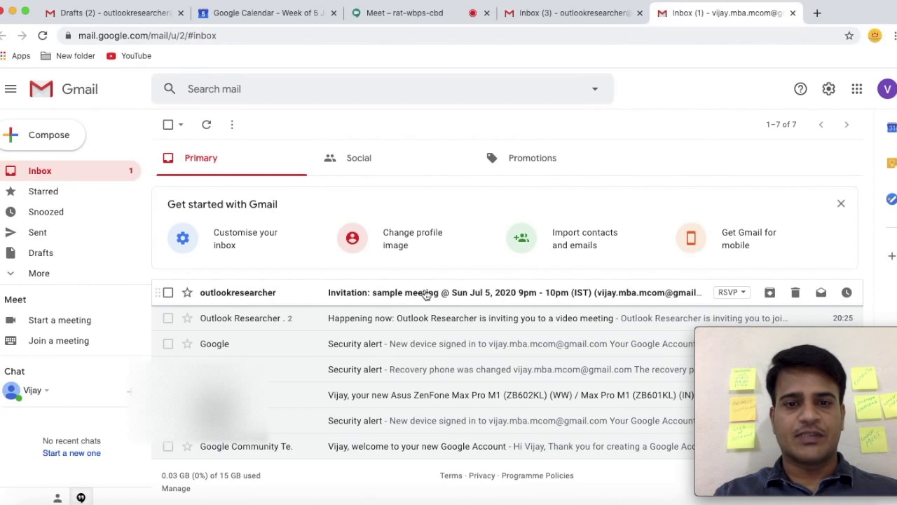
# Open the sample meeting invitation email and follow its meet.google.com joining link.
pyautogui.click(426, 295)
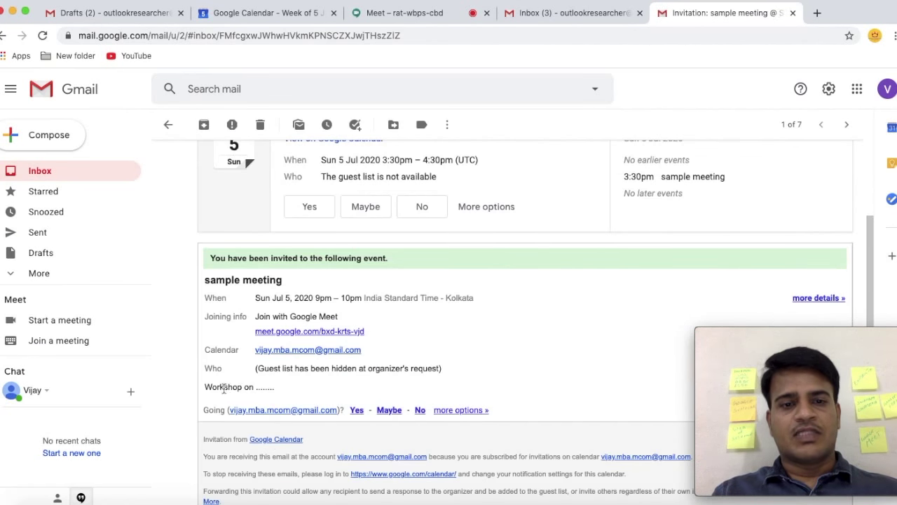
pyautogui.moveTo(217, 387); pyautogui.dragTo(287, 395)
pyautogui.scroll(2, 349, 265)
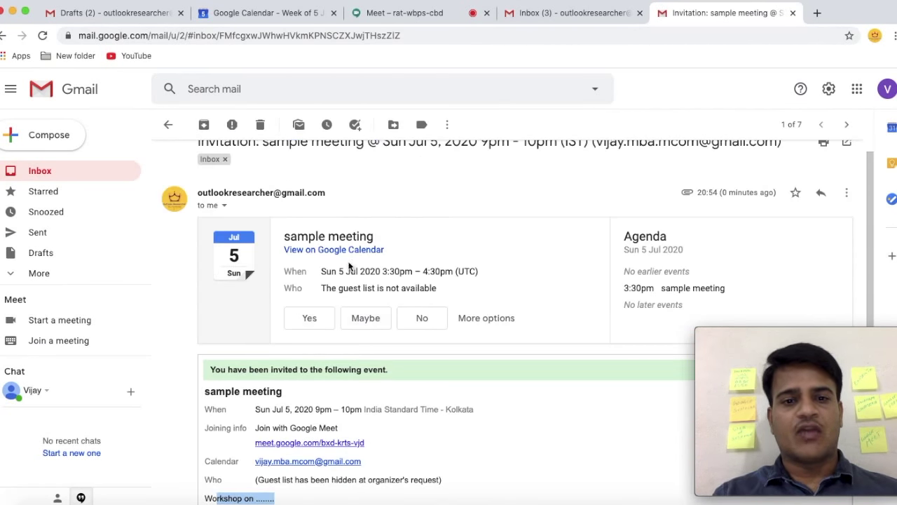
pyautogui.scroll(-2, 466, 317)
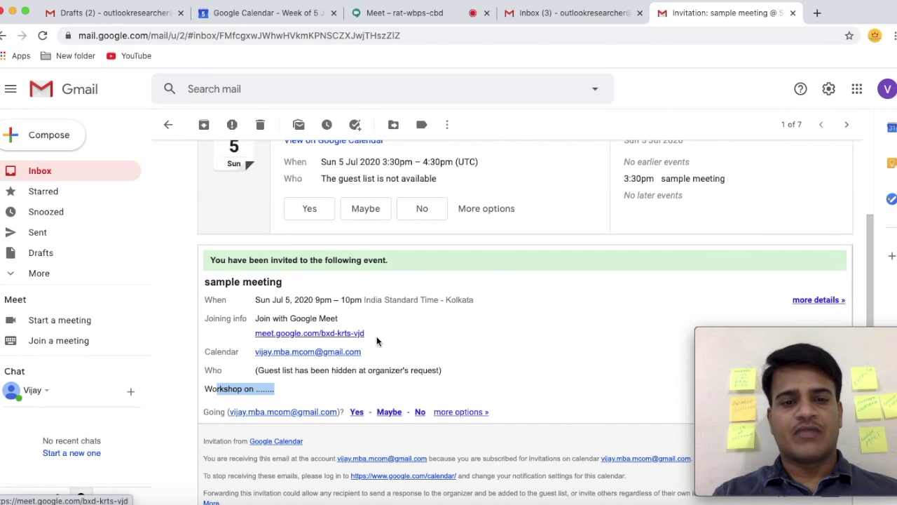
pyautogui.click(322, 334)
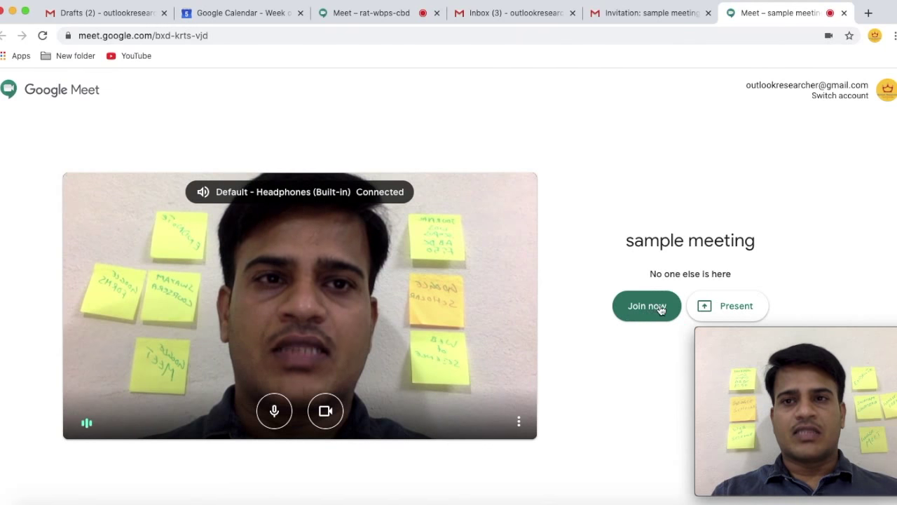
# Join the sample meeting call, then return to the Google Calendar tab.
pyautogui.click(658, 306)
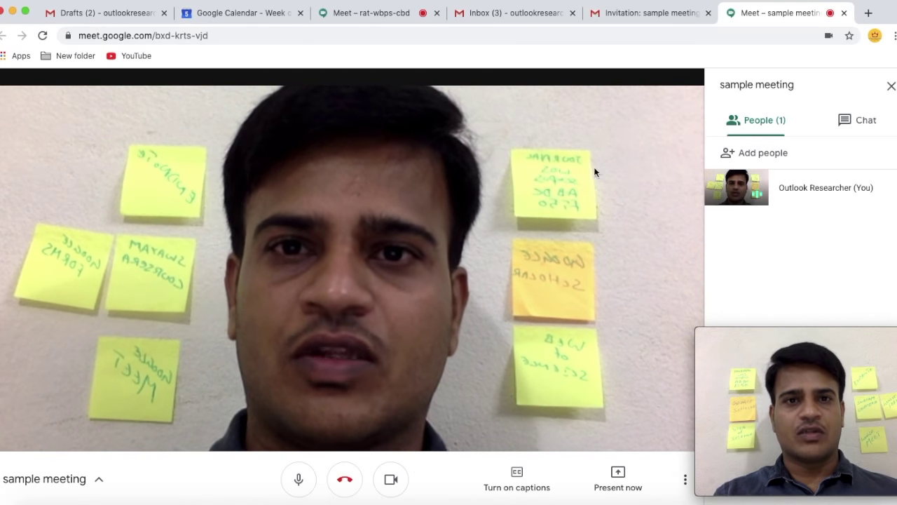
pyautogui.click(359, 17)
pyautogui.click(255, 19)
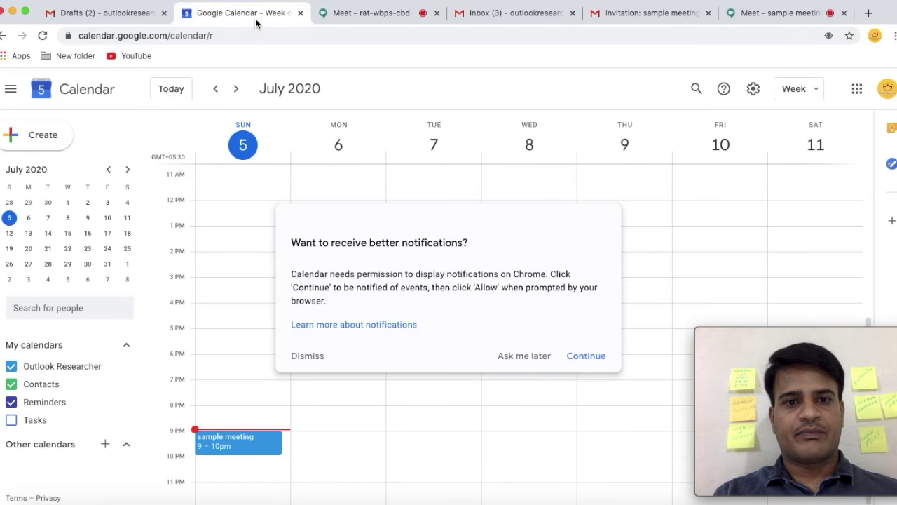
# Allow Calendar desktop notifications, then join the sample meeting event's Google Meet call.
pyautogui.click(586, 356)
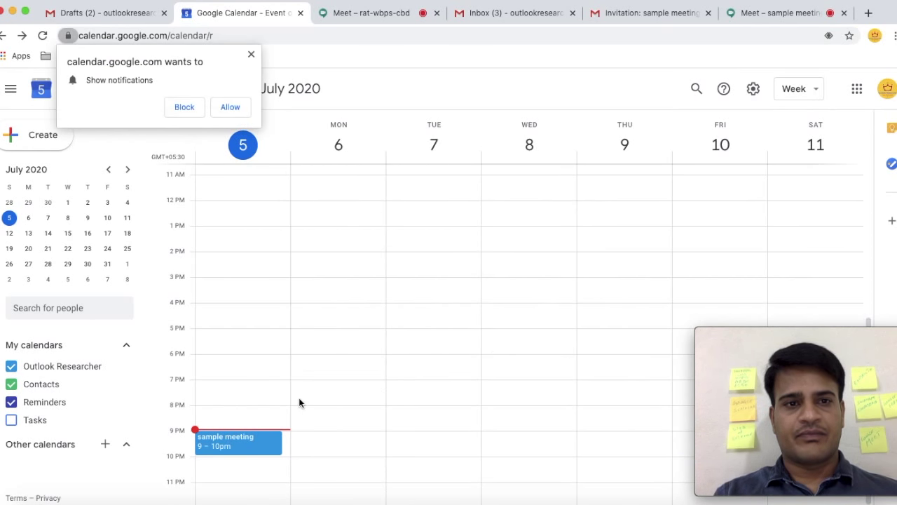
pyautogui.click(231, 108)
pyautogui.click(225, 444)
pyautogui.click(879, 20)
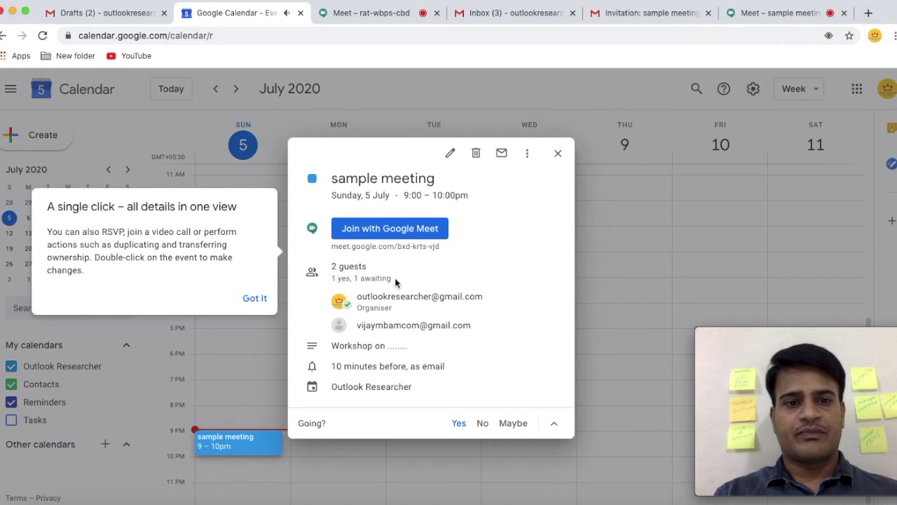
pyautogui.click(246, 298)
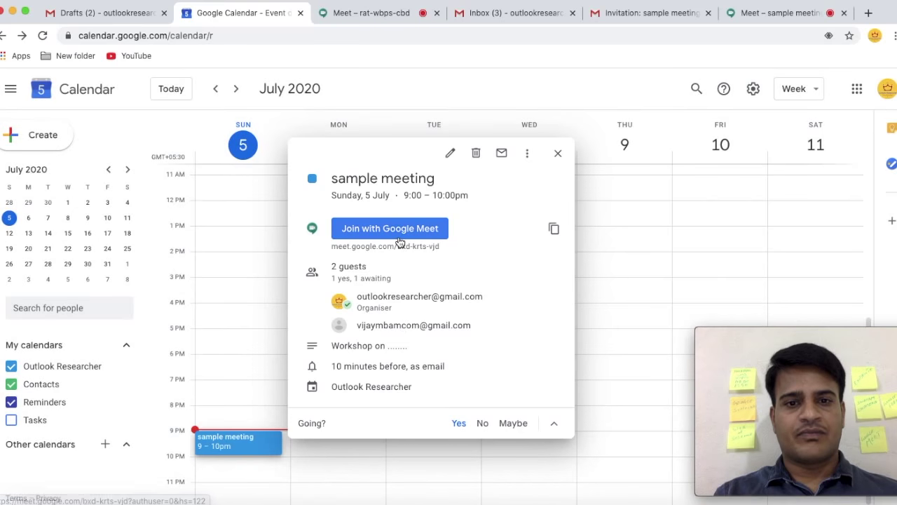
pyautogui.click(397, 230)
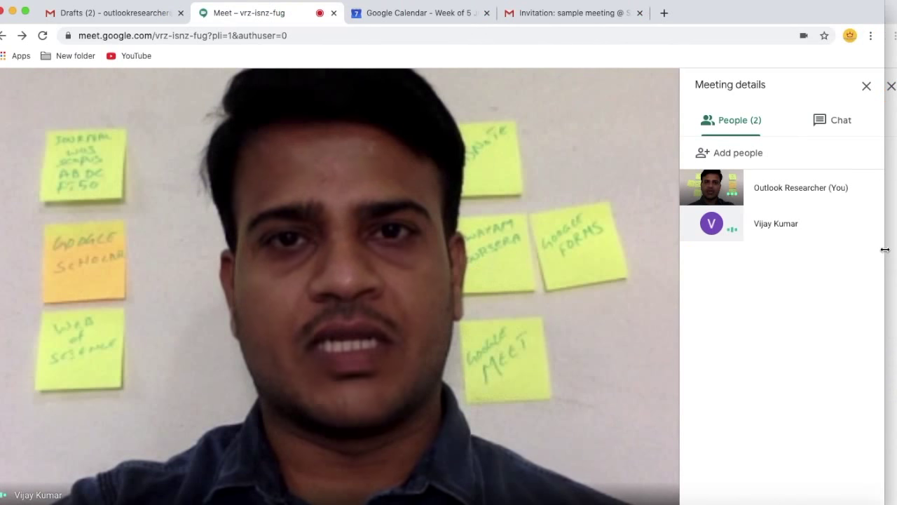
# Place the two Meet windows side by side, close meeting details, and present the entire screen.
pyautogui.moveTo(885, 250); pyautogui.dragTo(465, 237)
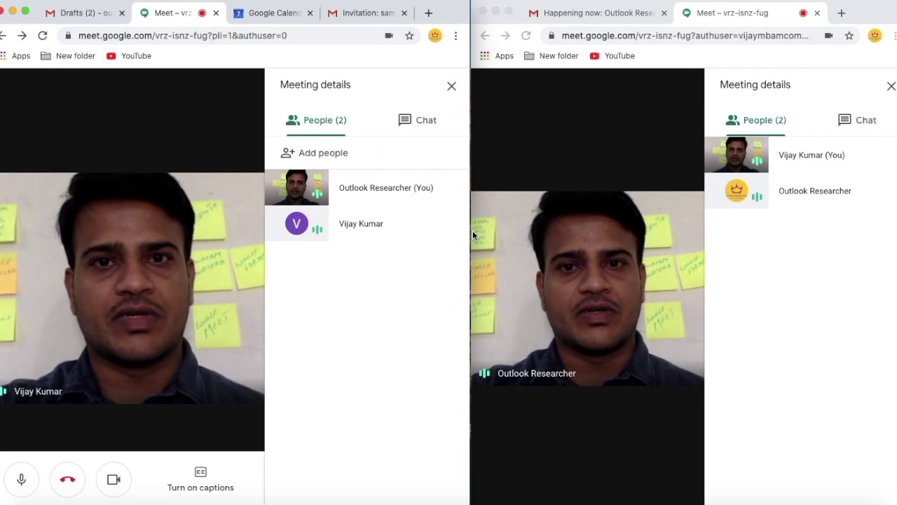
pyautogui.click(452, 86)
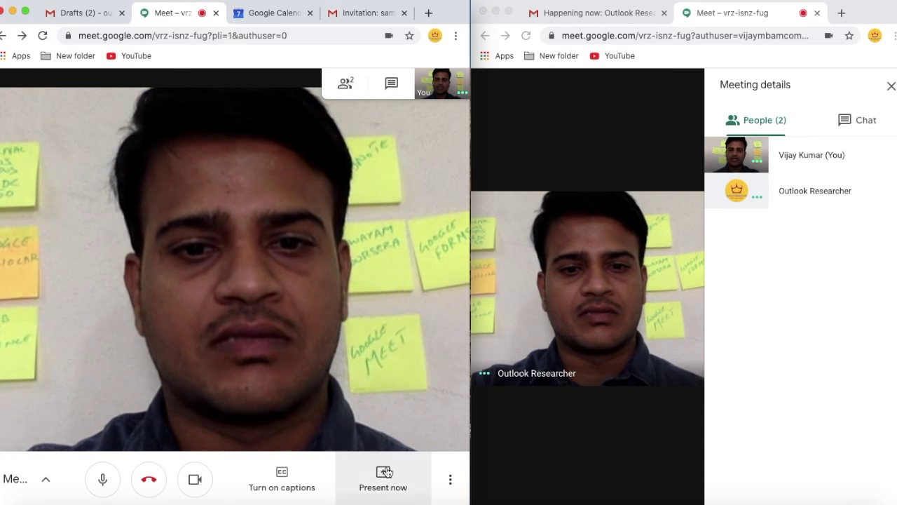
pyautogui.click(396, 474)
pyautogui.click(390, 309)
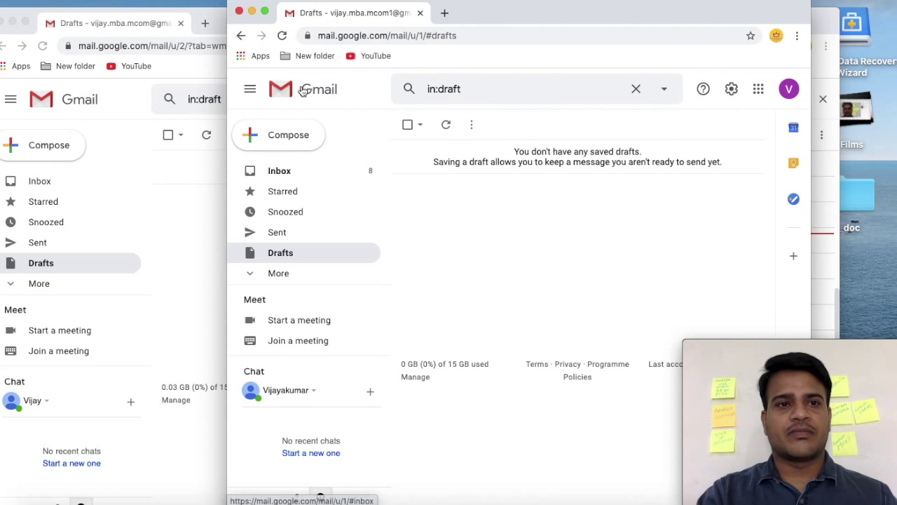
# In the other window's Calendar, start a 'meet 100 plus' event with Google Meet conferencing.
pyautogui.click(123, 23)
pyautogui.click(802, 105)
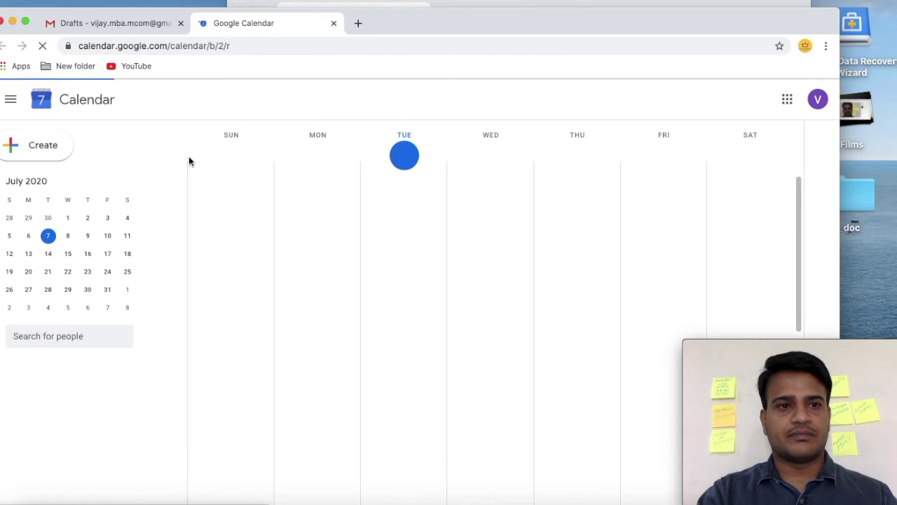
pyautogui.click(67, 145)
pyautogui.click(259, 412)
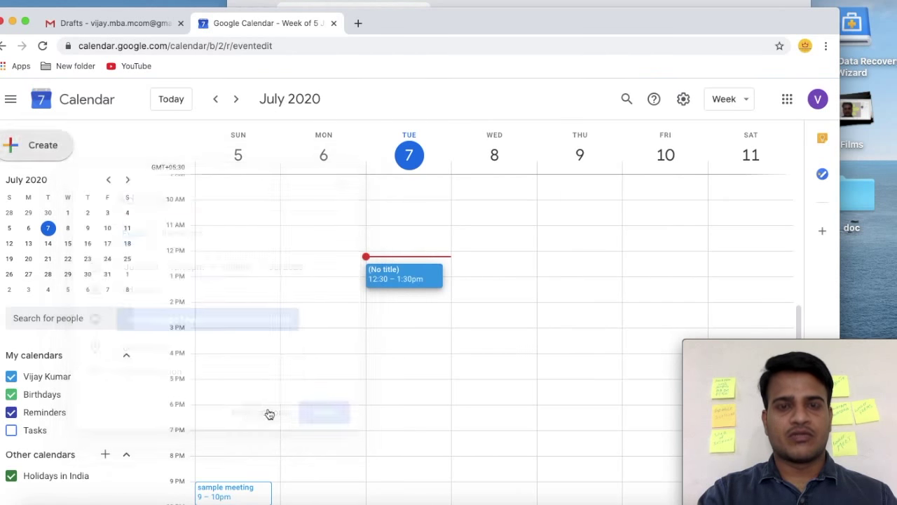
pyautogui.write('meet 100 plus')
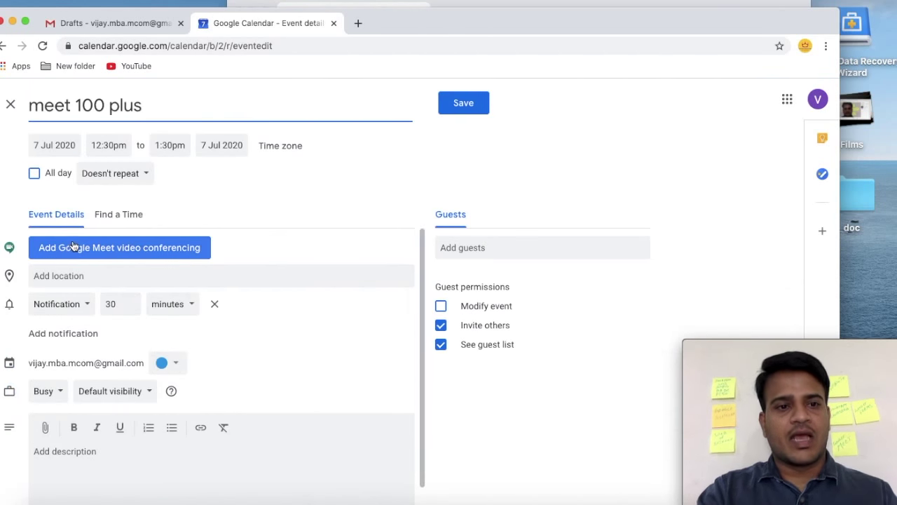
pyautogui.click(121, 250)
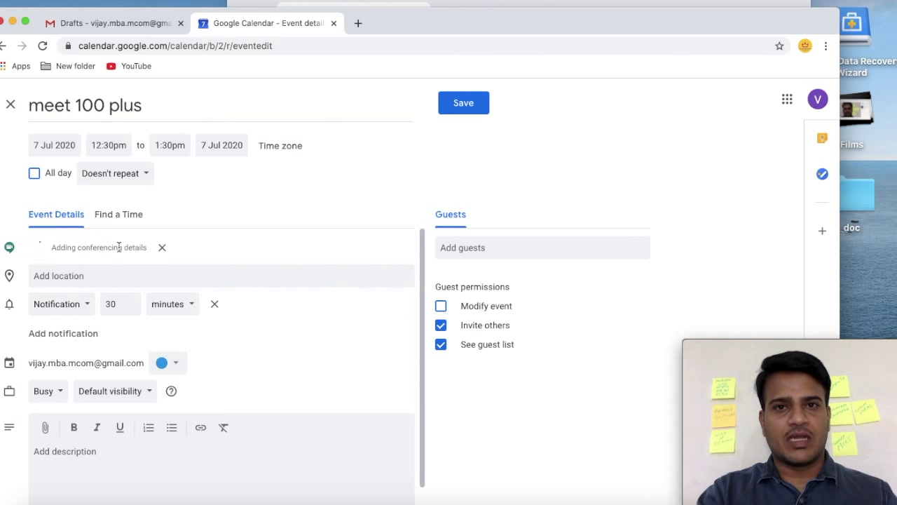
# Add the guest's e-mail, untick guest permissions, save, and send the invitation.
pyautogui.click(518, 242)
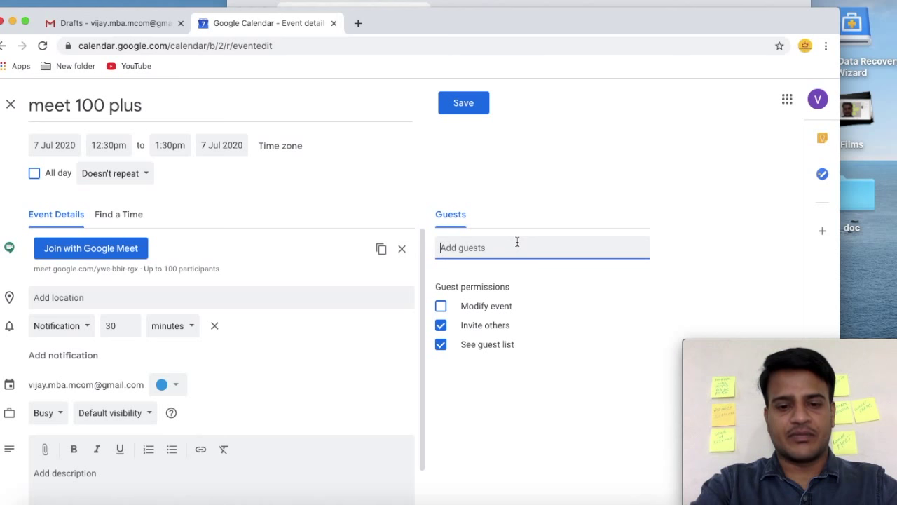
pyautogui.press('super+v')
pyautogui.press('Return')
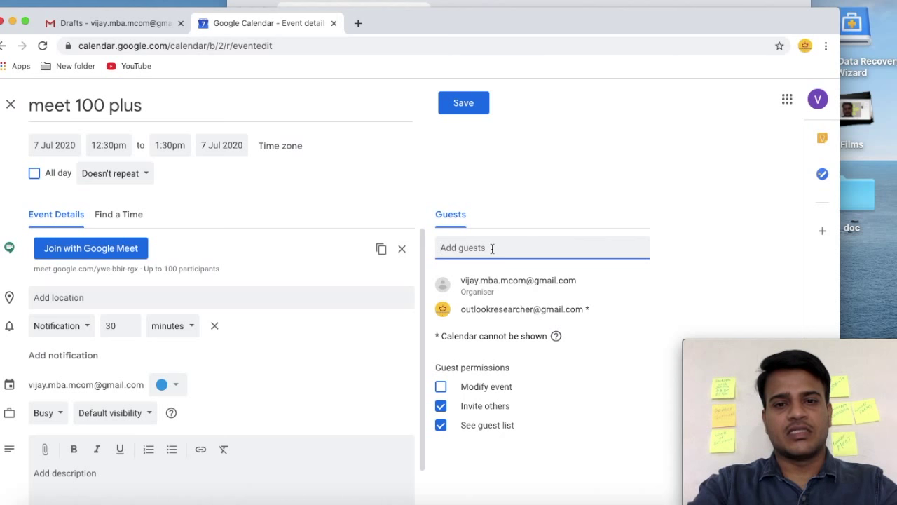
pyautogui.click(492, 184)
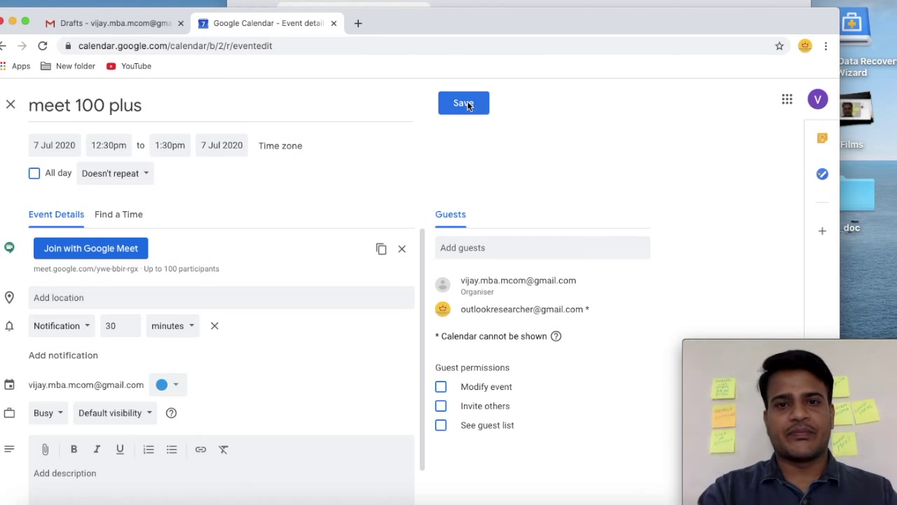
pyautogui.click(467, 106)
pyautogui.click(534, 322)
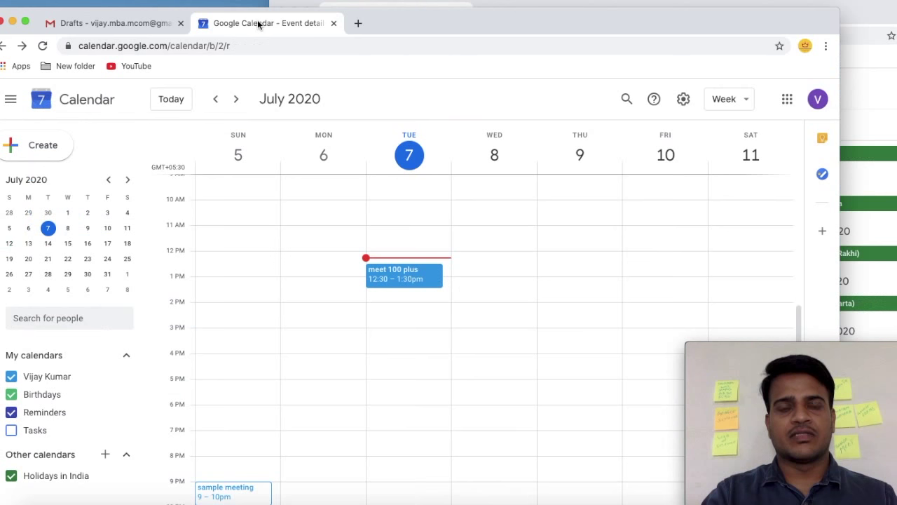
pyautogui.click(490, 3)
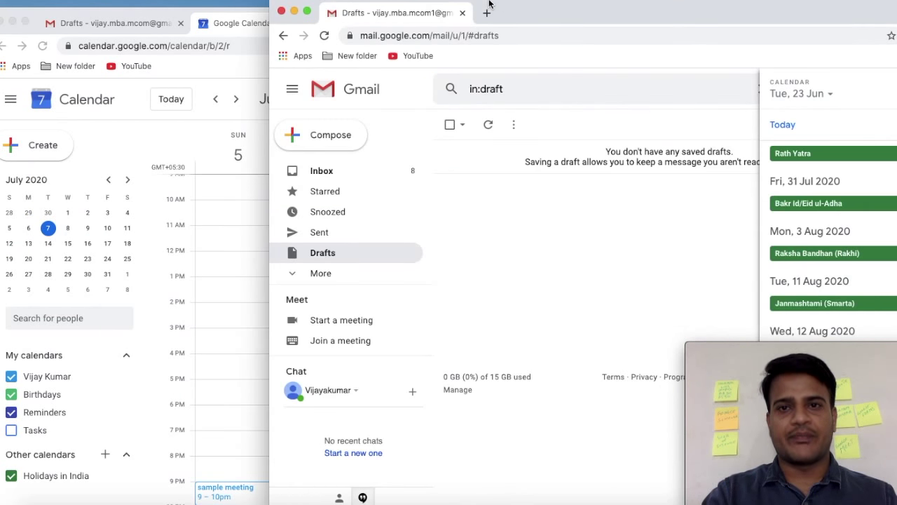
# From this account's Calendar, draft a 'meet 100 plus' event with Meet conferencing and the guest's e-mail.
pyautogui.click(887, 108)
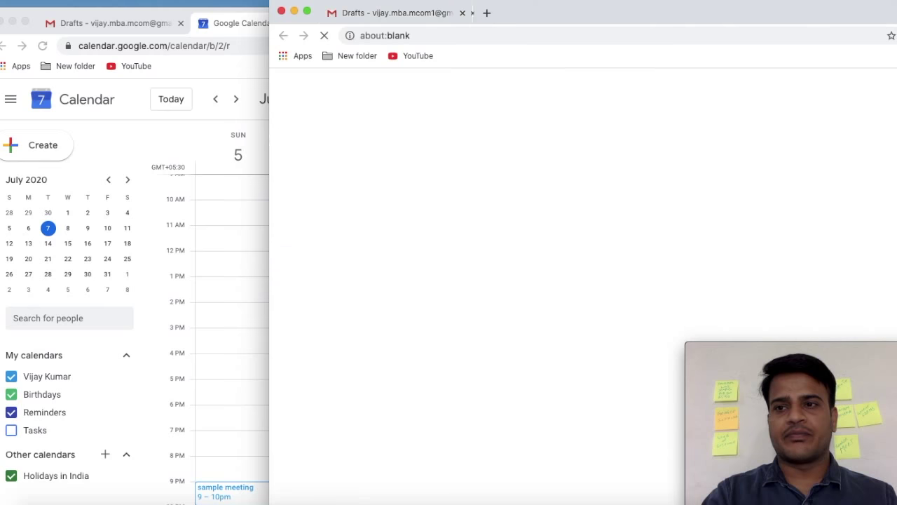
pyautogui.click(317, 137)
pyautogui.click(486, 405)
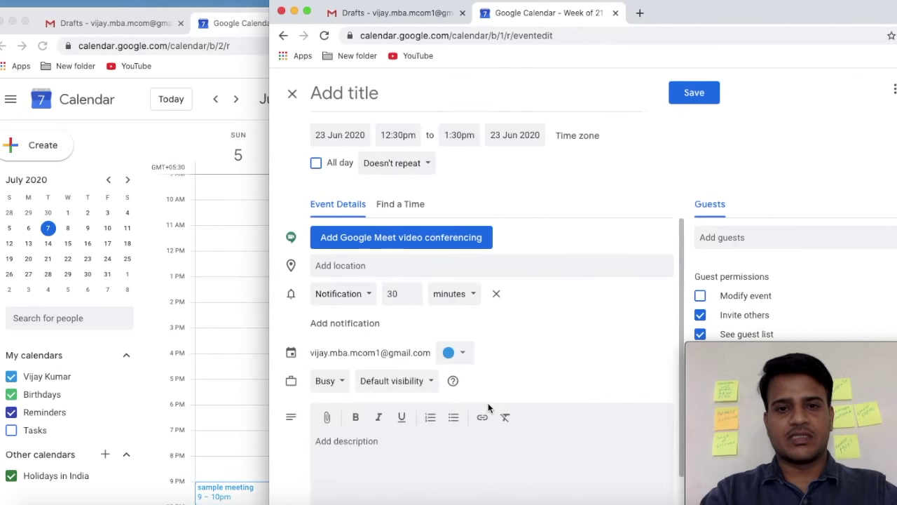
pyautogui.write('meet 100 plus')
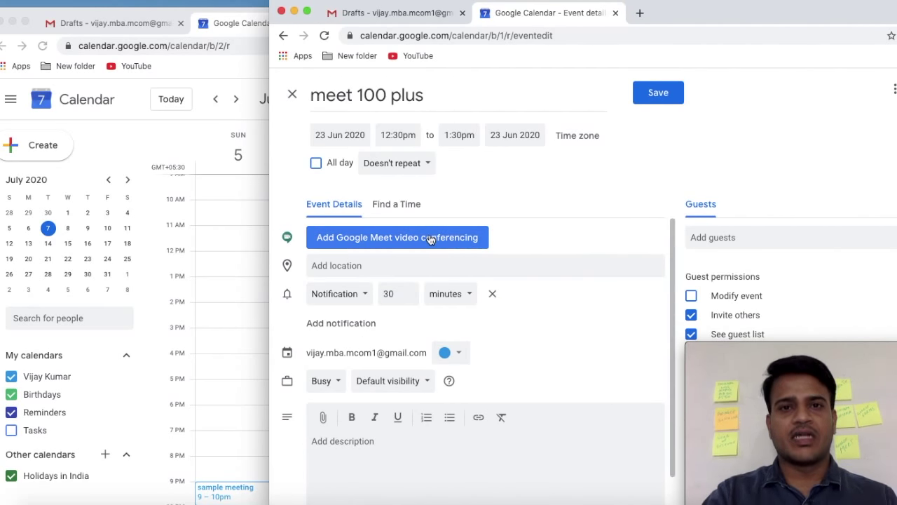
pyautogui.click(430, 238)
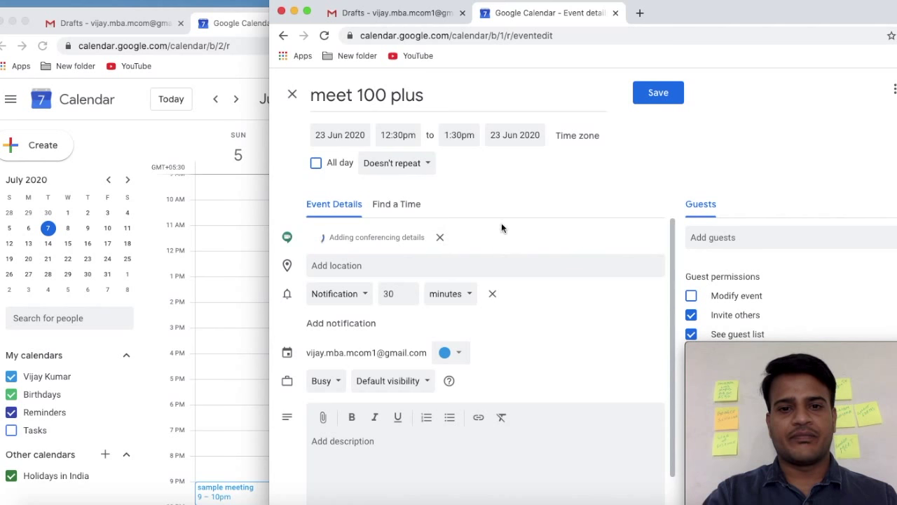
pyautogui.click(738, 239)
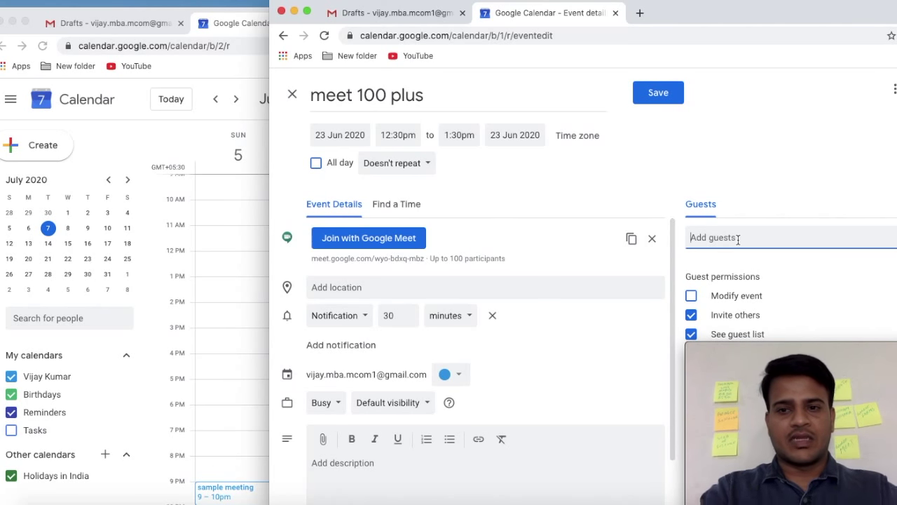
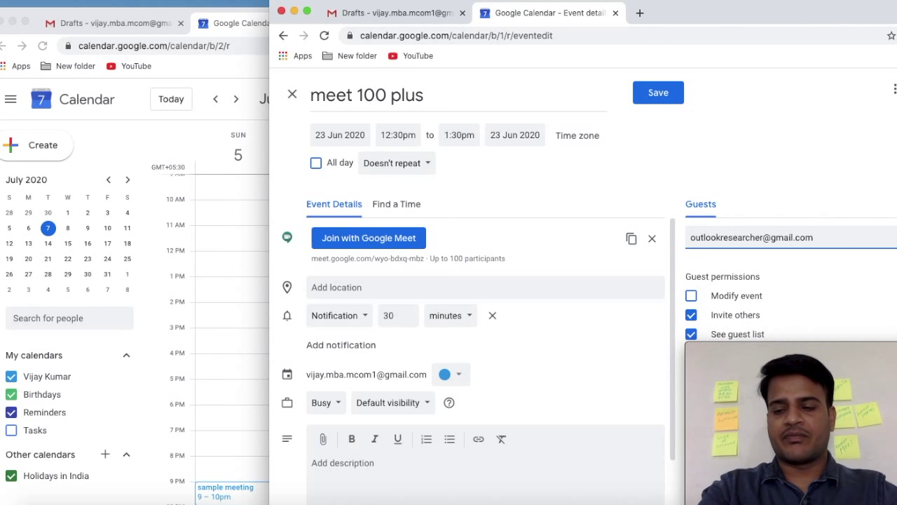
pyautogui.press('Return')
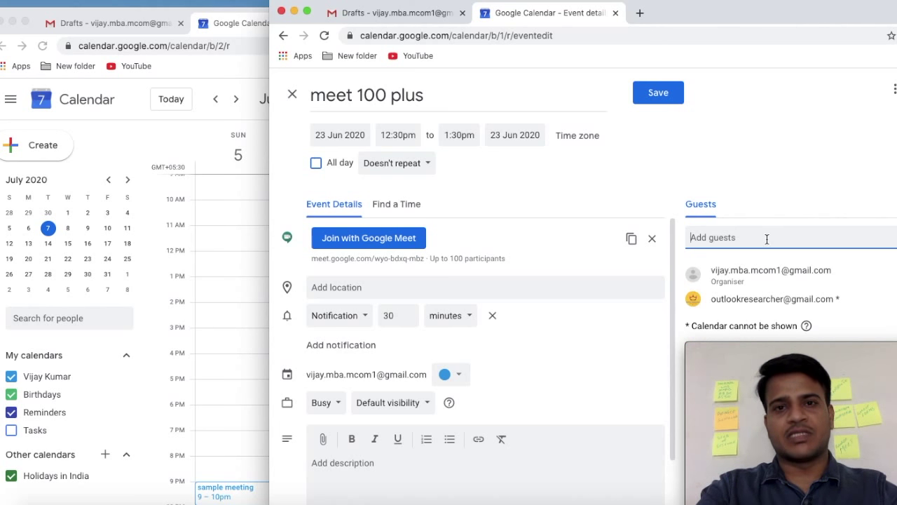